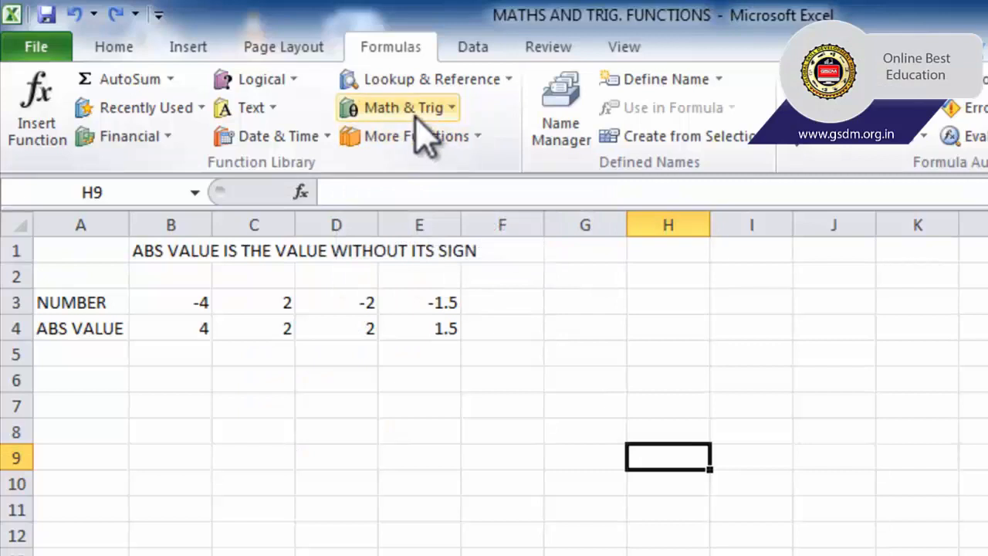
# Inspect the ABS formula in B4 and its reference to the number in B3.
pyautogui.click(257, 498)
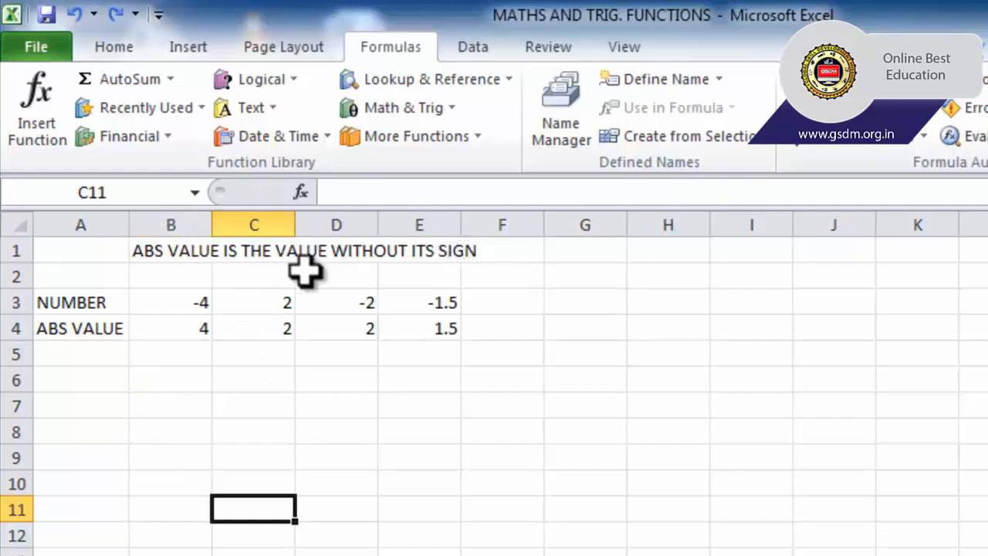
pyautogui.click(178, 324)
pyautogui.click(173, 301)
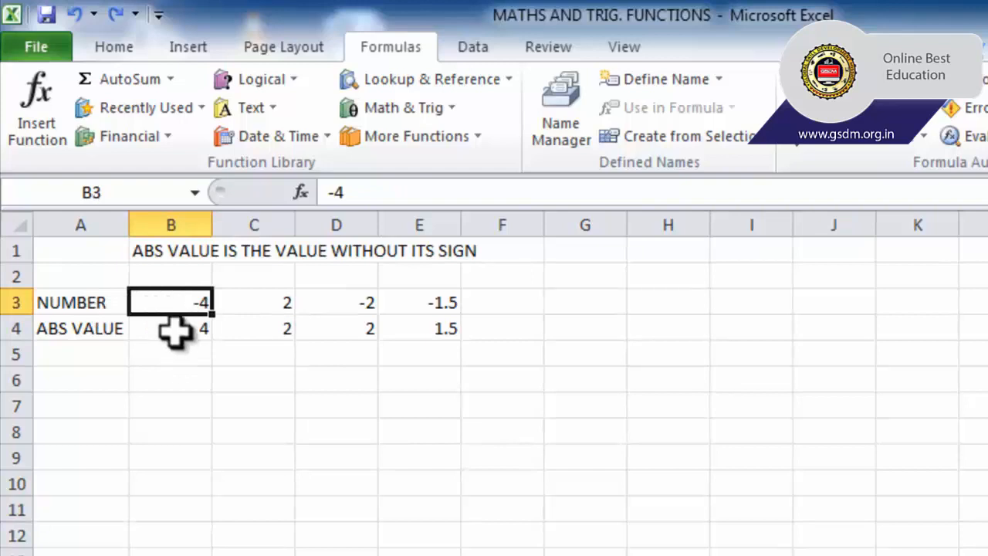
pyautogui.click(174, 326)
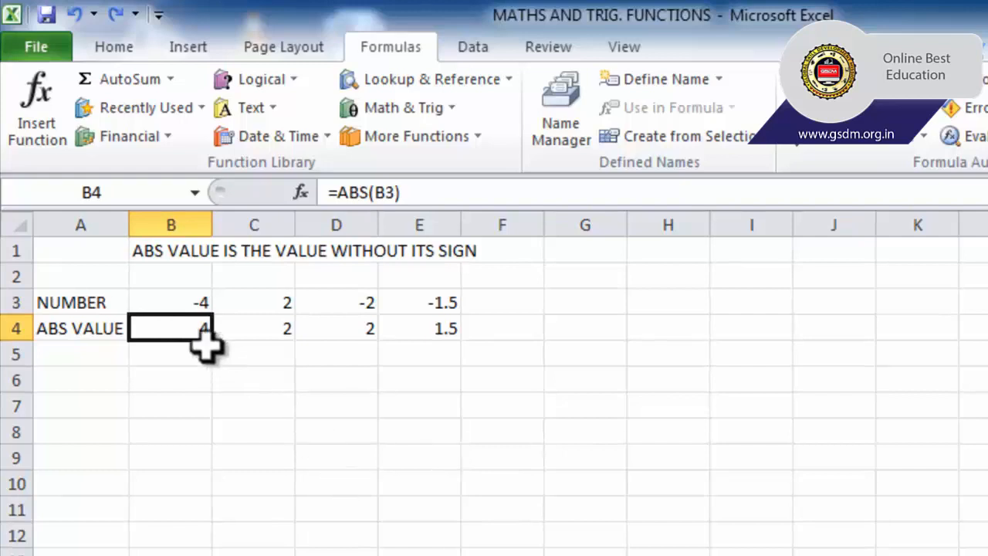
pyautogui.doubleClick(182, 330)
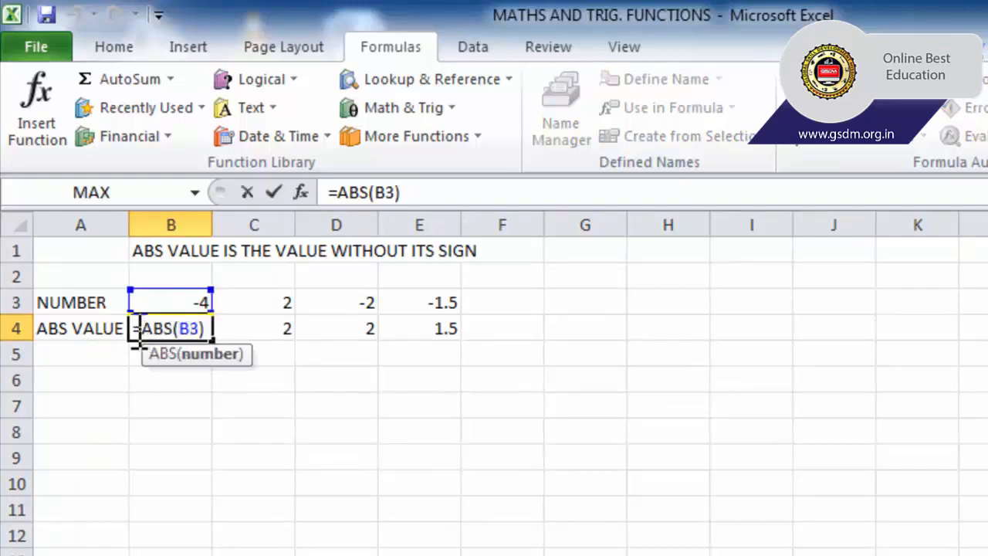
pyautogui.moveTo(136, 331); pyautogui.dragTo(199, 329)
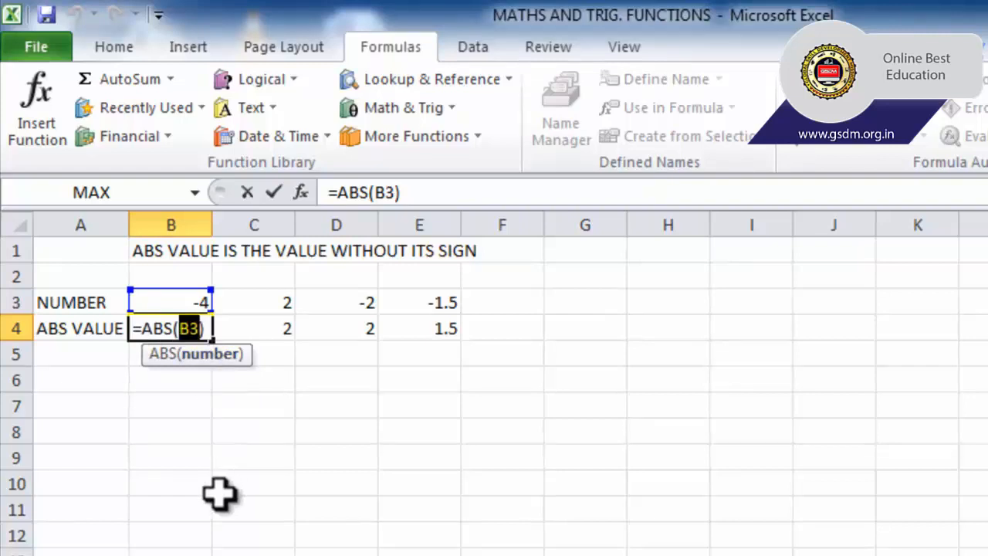
pyautogui.press('Return')
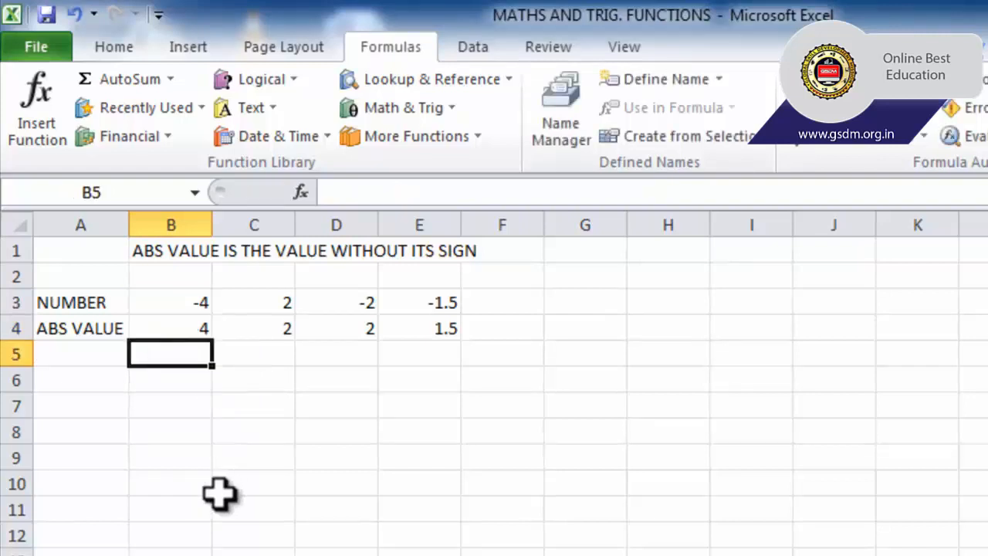
# Compare the number in B3 with its absolute value and review the ABS formulas across B4 to E4.
pyautogui.click(187, 307)
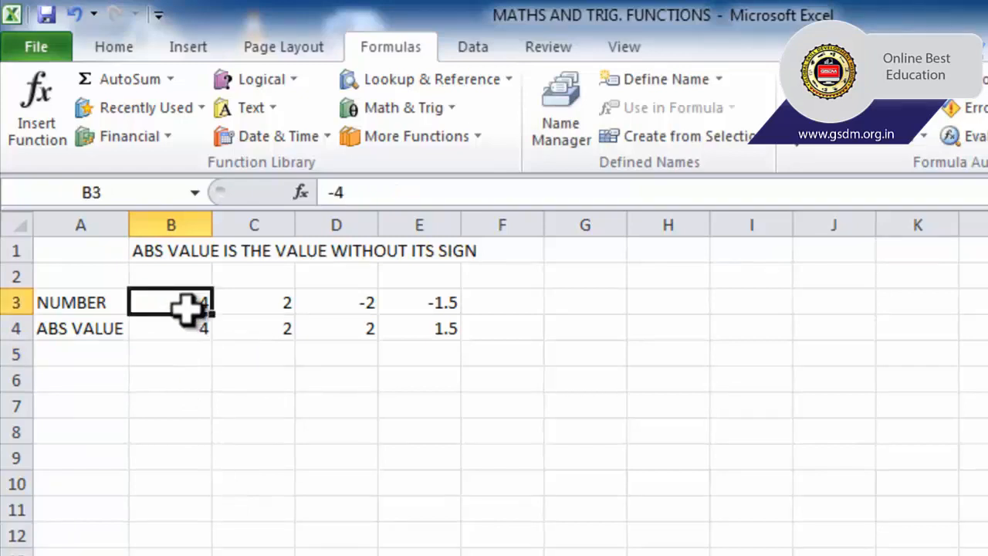
pyautogui.click(194, 329)
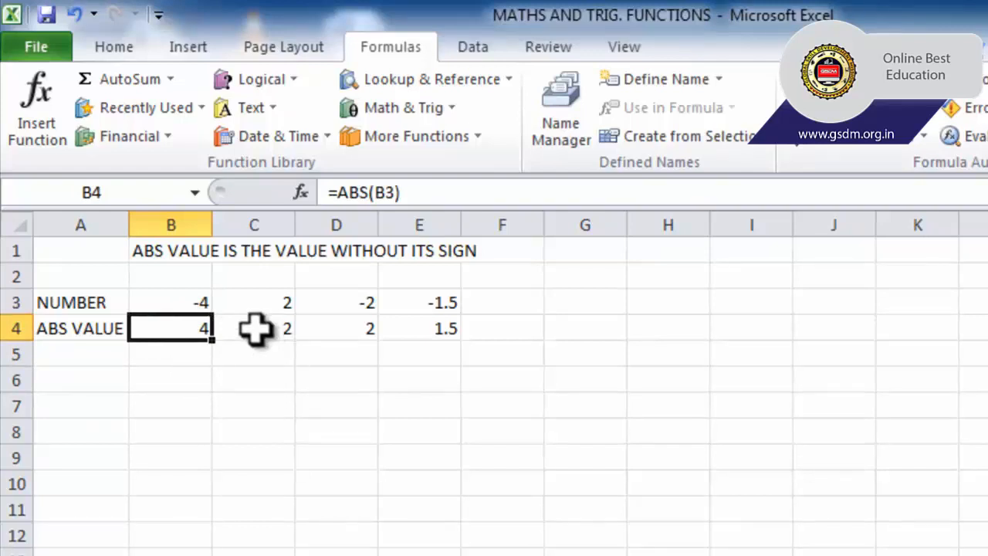
pyautogui.click(259, 327)
pyautogui.click(331, 324)
pyautogui.click(399, 319)
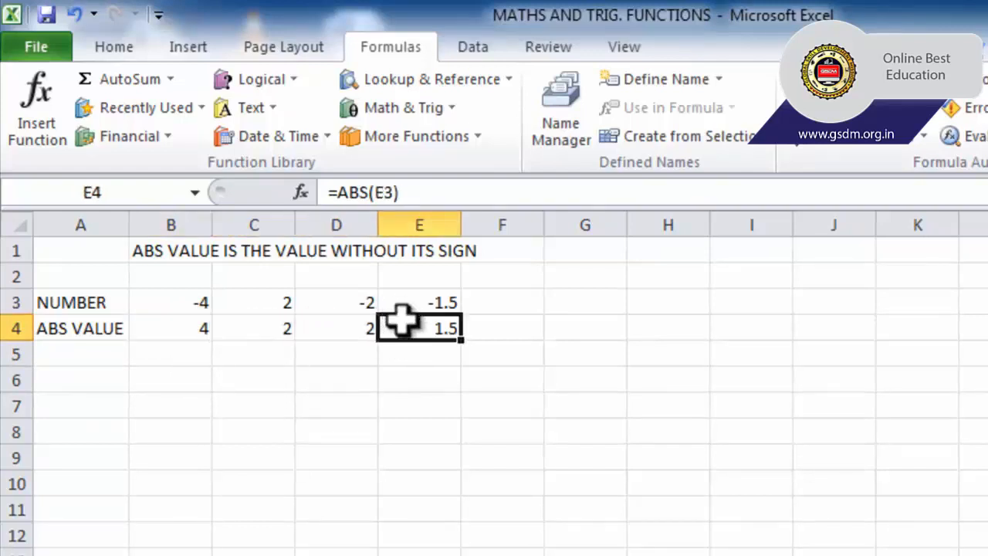
pyautogui.click(492, 529)
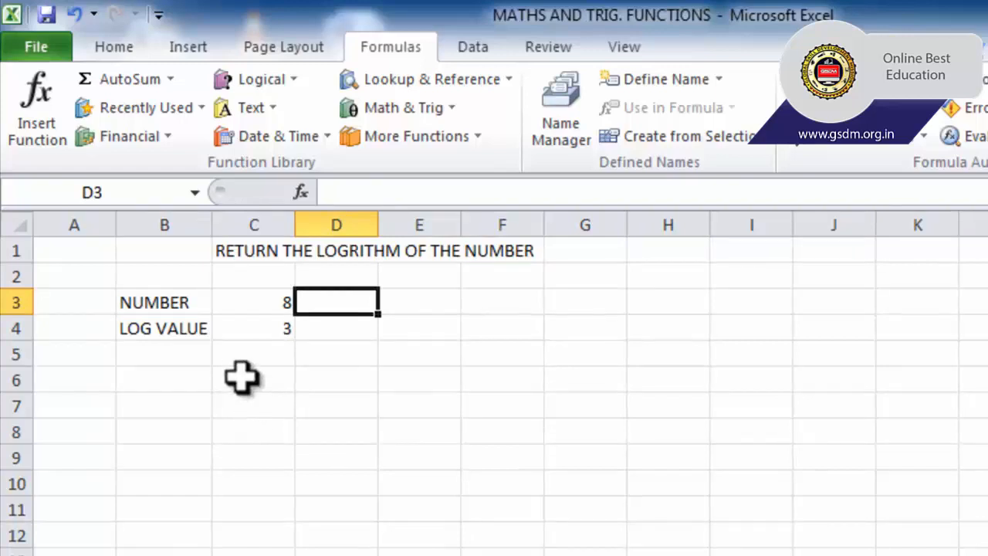
# Examine the LOG formula in C4, including its number argument C3 and its base argument.
pyautogui.click(232, 305)
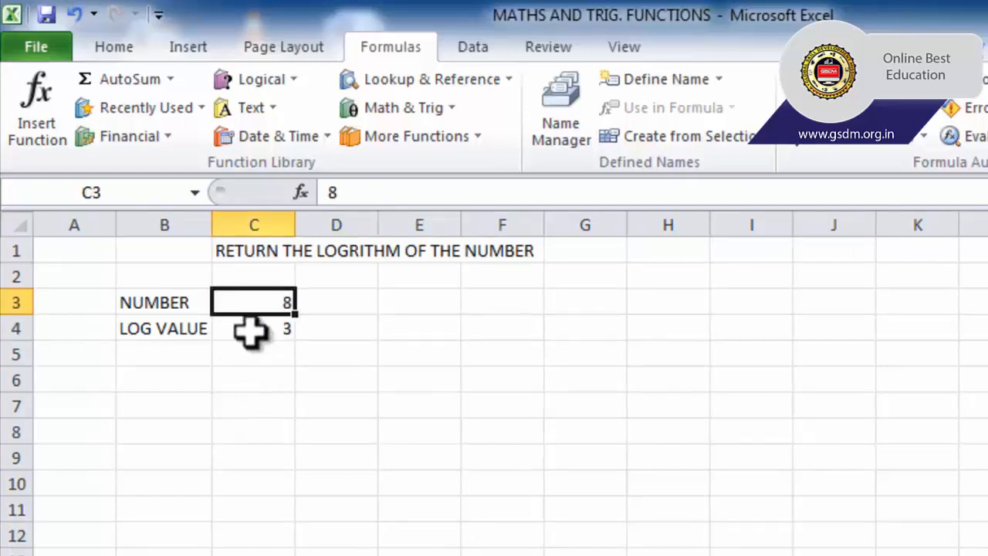
pyautogui.doubleClick(251, 330)
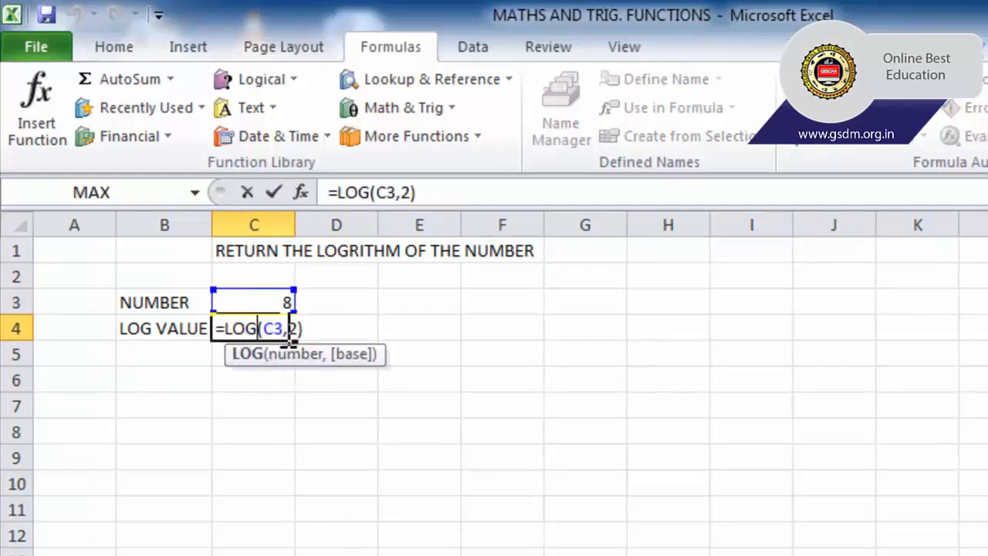
pyautogui.doubleClick(276, 334)
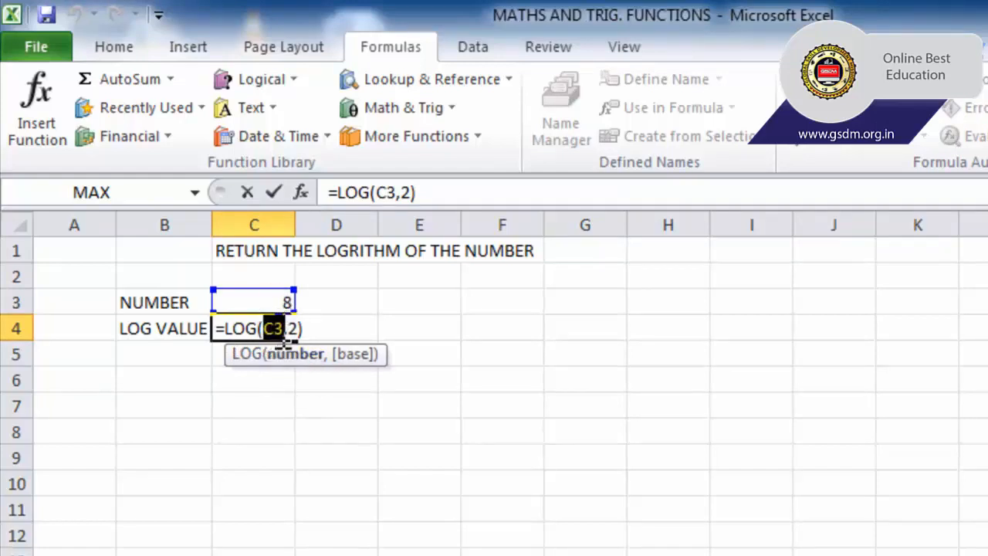
pyautogui.click(299, 328)
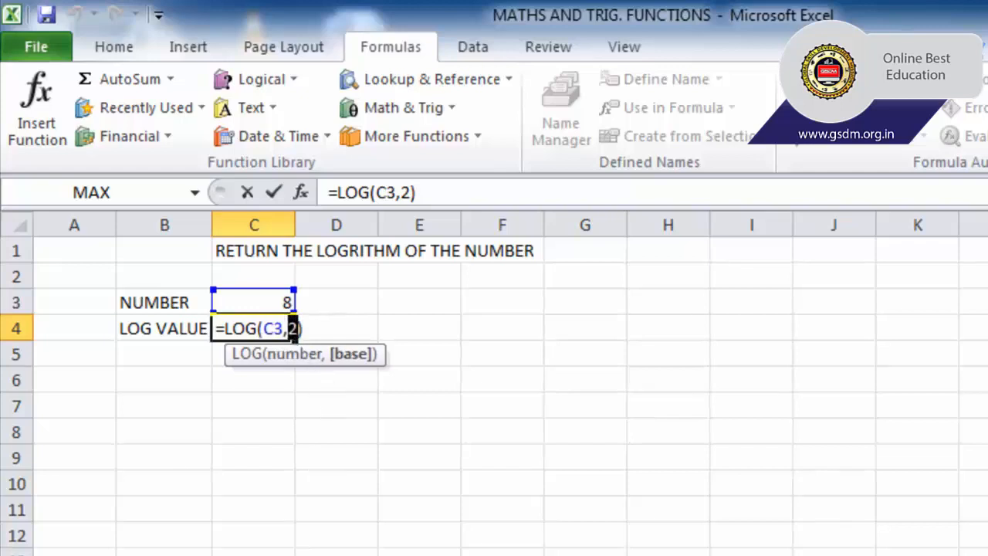
pyautogui.press('Return')
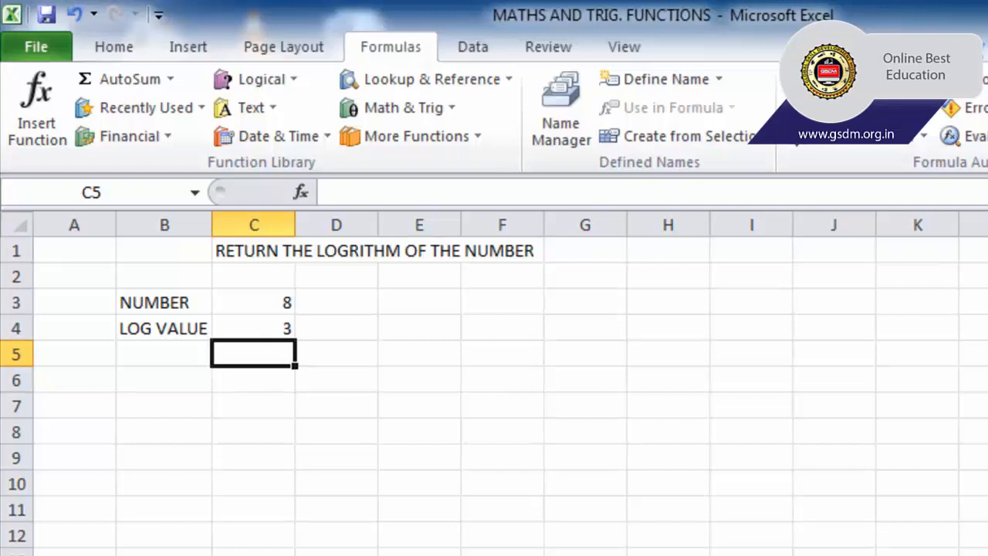
# Go to the worksheet on powers and examine the number and power arguments of the POWER formula in C4.
pyautogui.hotkey('ctrl', 'pagedown')
pyautogui.click(342, 541)
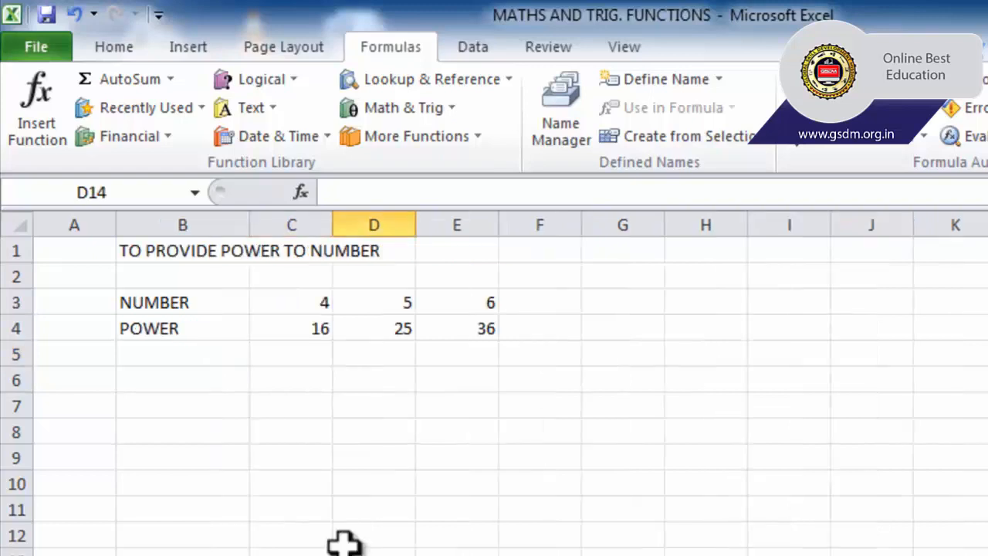
pyautogui.click(288, 331)
pyautogui.doubleClick(287, 330)
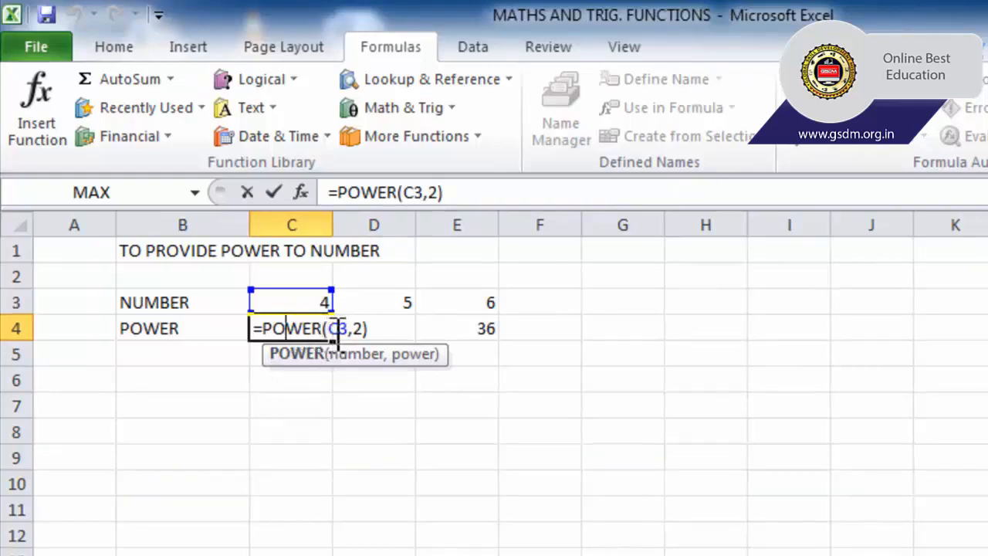
pyautogui.doubleClick(338, 331)
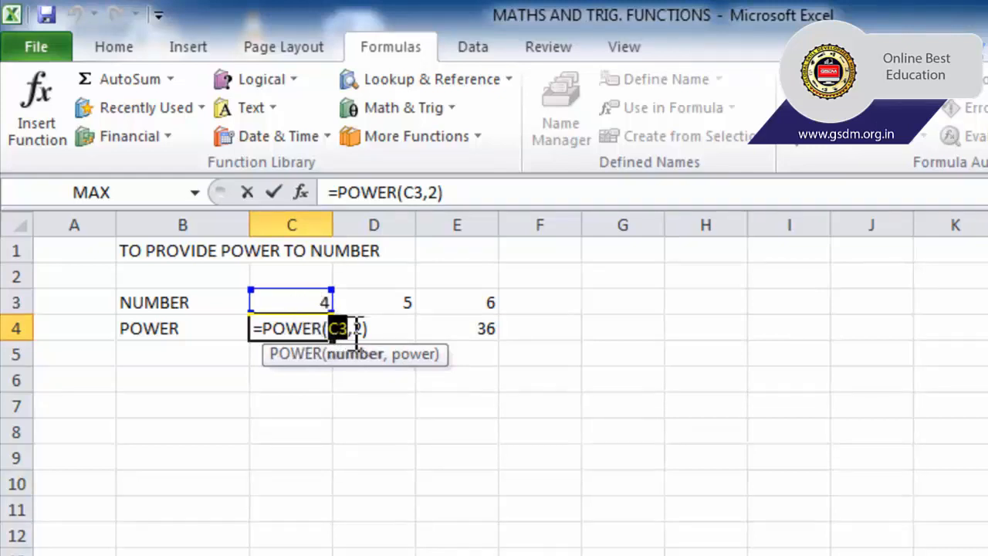
pyautogui.doubleClick(359, 328)
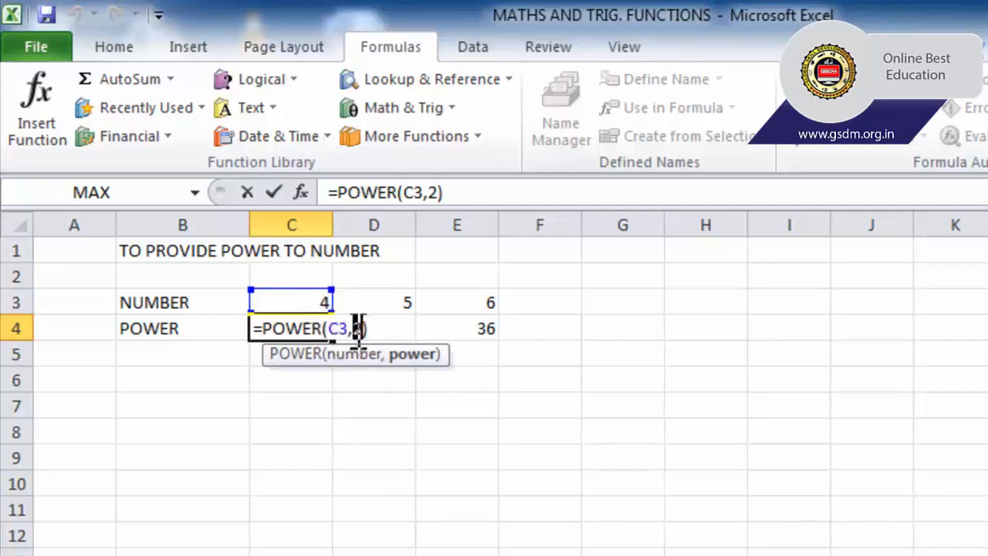
pyautogui.press('Return')
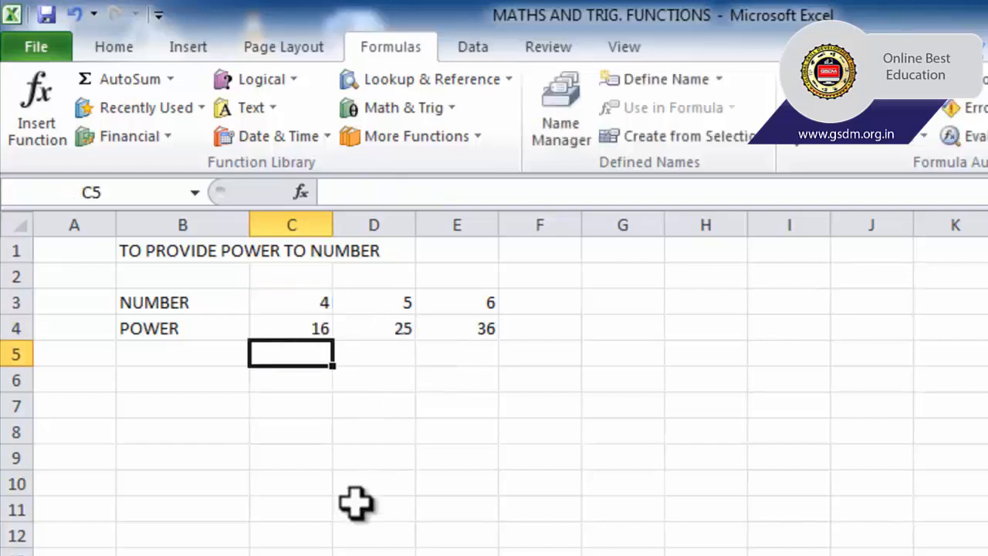
# Review the POWER formulas in C4, D4 and E4.
pyautogui.click(309, 330)
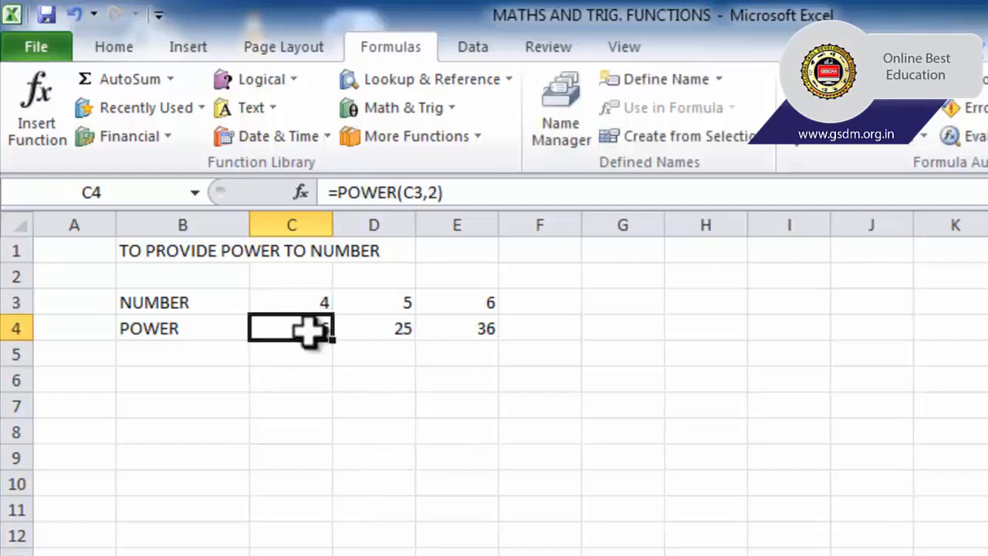
pyautogui.click(375, 334)
pyautogui.click(457, 331)
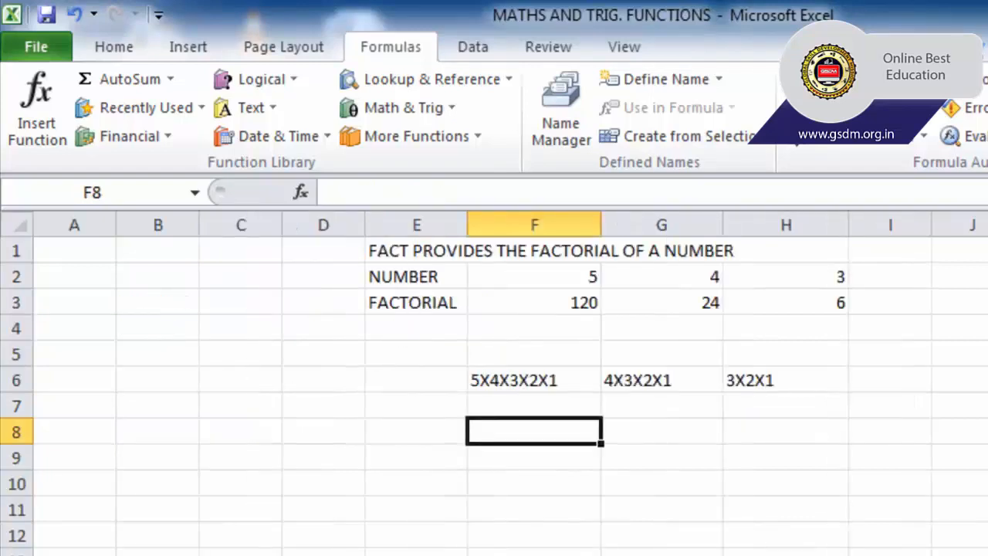
# Inspect the FACT formula in F3 and its reference to the number in F2.
pyautogui.click(564, 279)
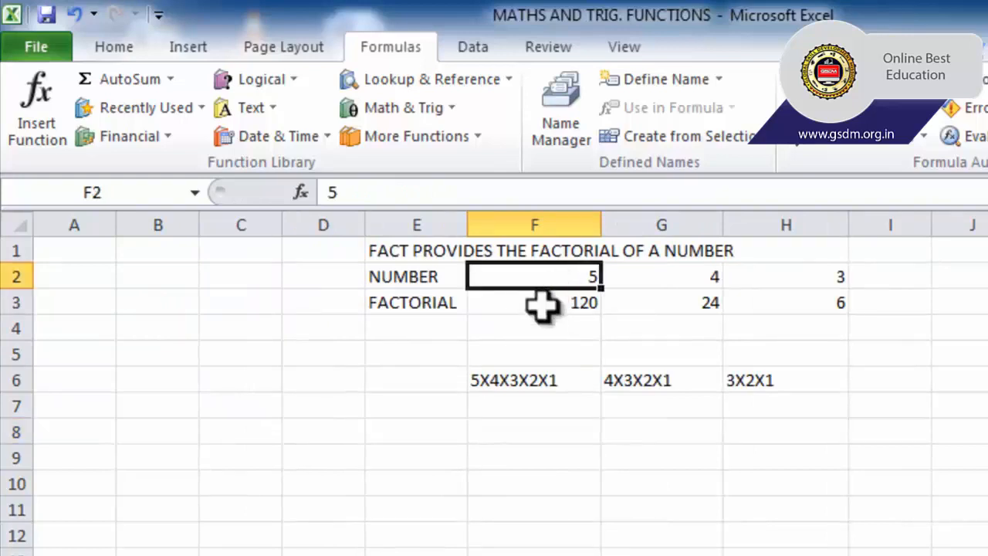
pyautogui.doubleClick(550, 301)
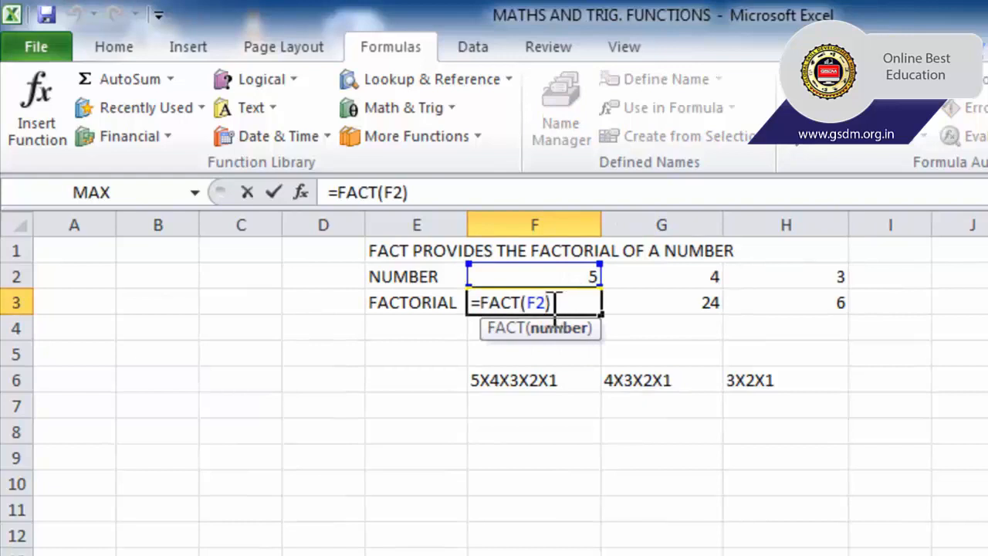
pyautogui.moveTo(546, 302); pyautogui.dragTo(526, 302)
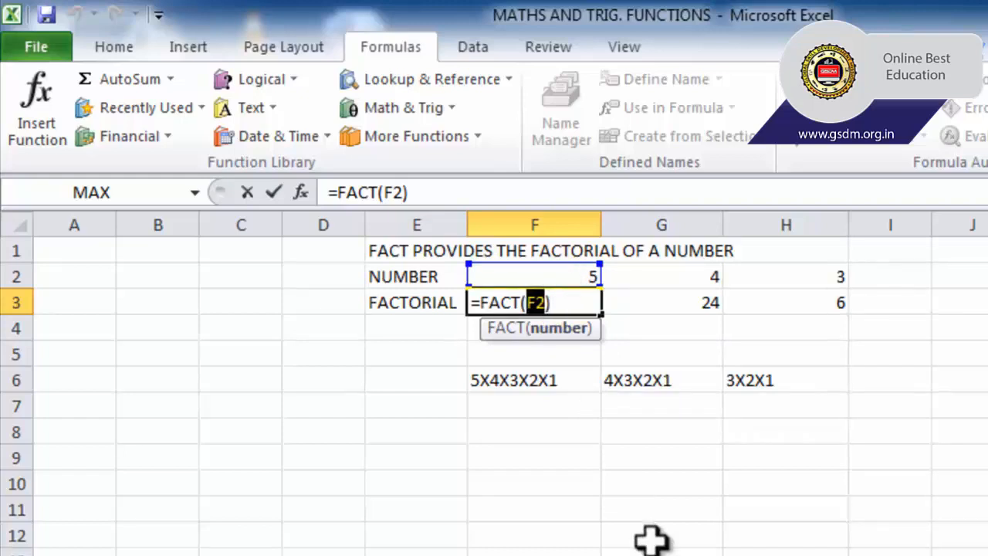
pyautogui.press('Return')
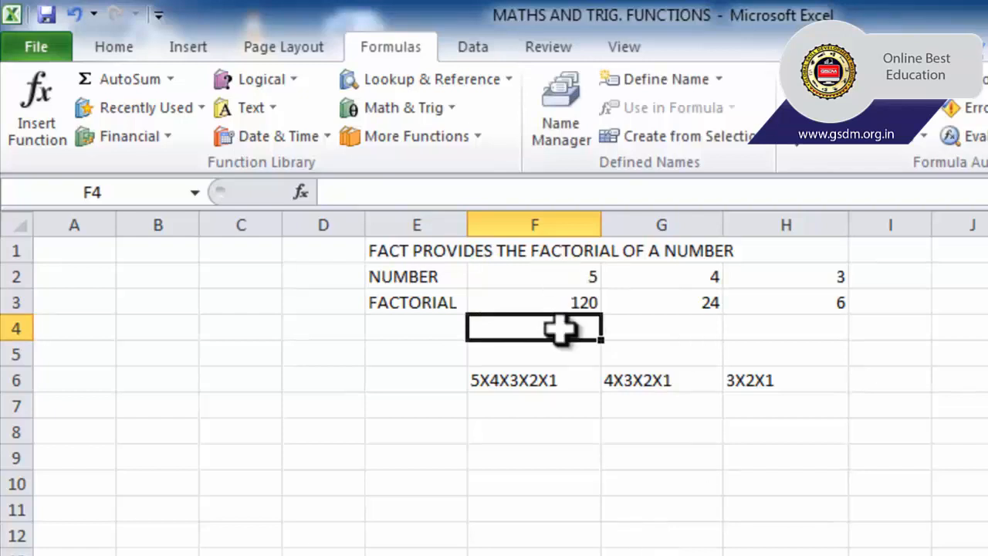
# Compare the factorial in F3 with the multiplication written in F6, and review the expansions in G6 and H6.
pyautogui.click(545, 305)
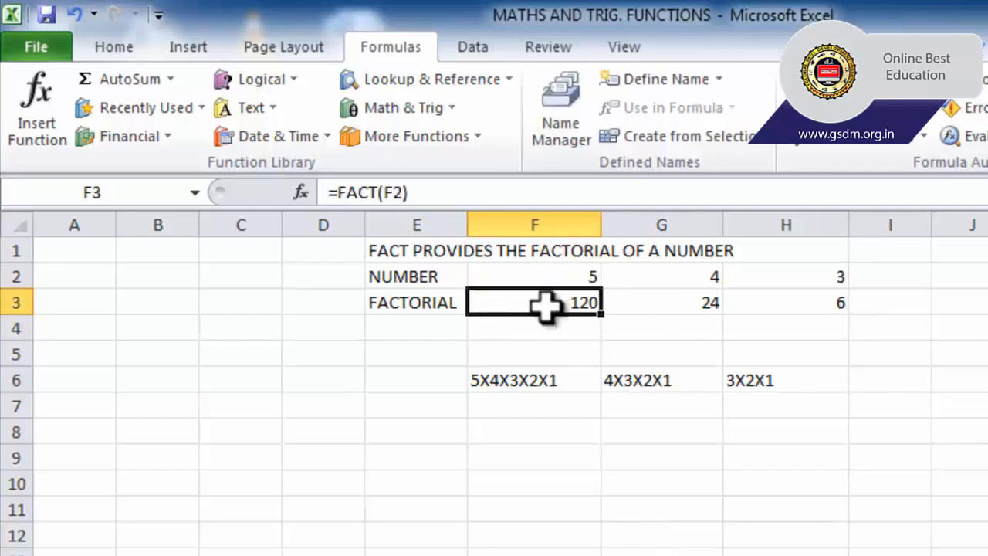
pyautogui.click(523, 377)
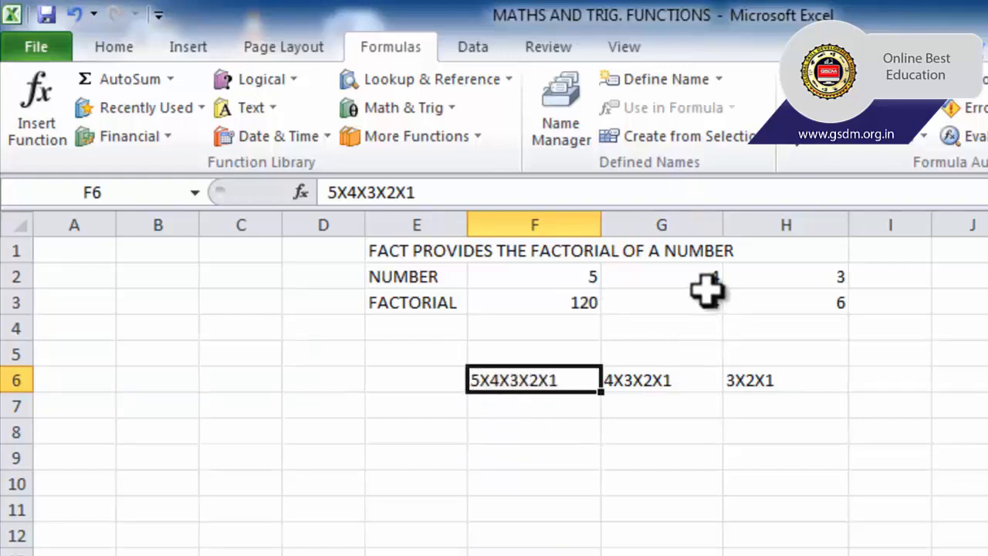
pyautogui.click(660, 379)
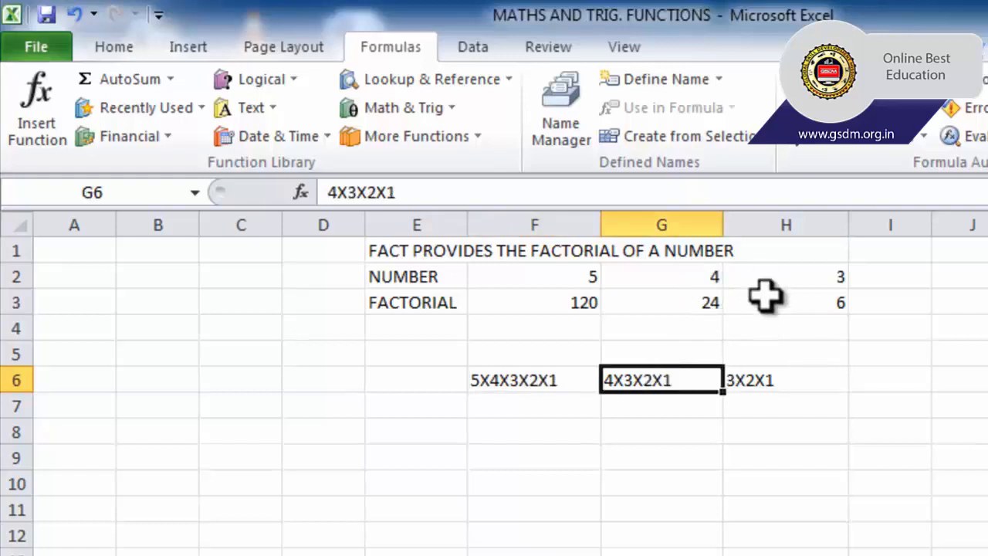
pyautogui.click(764, 380)
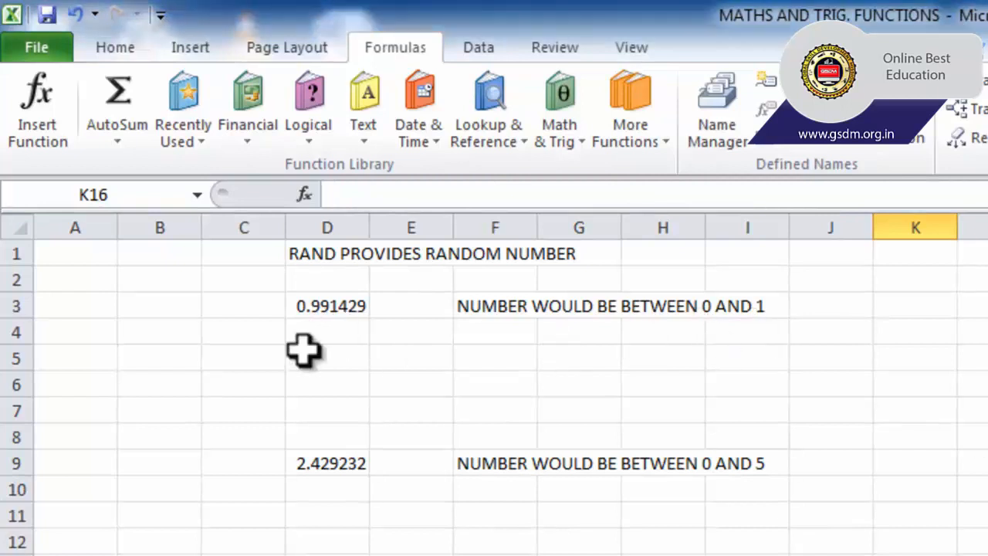
# Inspect the RAND formula in D3 and re-enter it without changes.
pyautogui.click(316, 308)
pyautogui.doubleClick(295, 307)
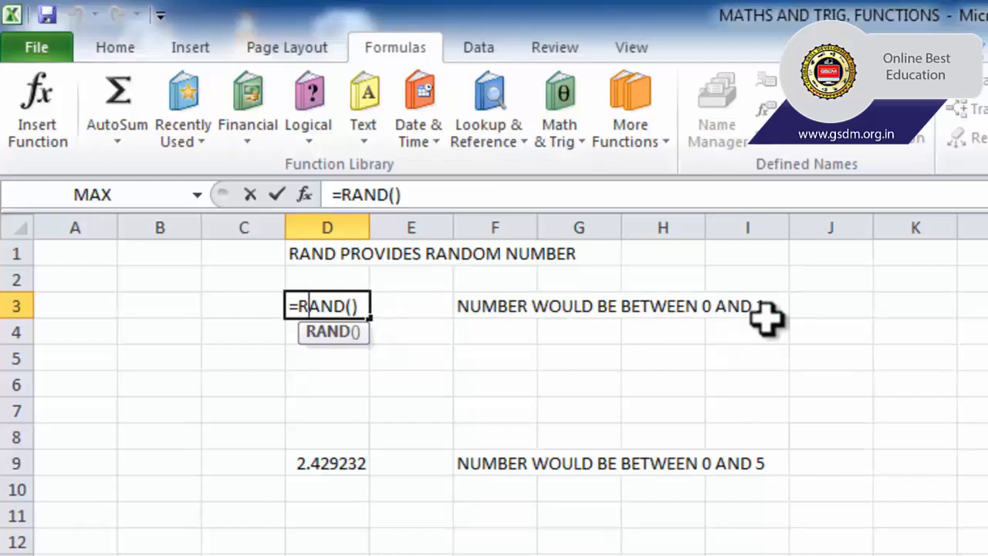
pyautogui.press('Return')
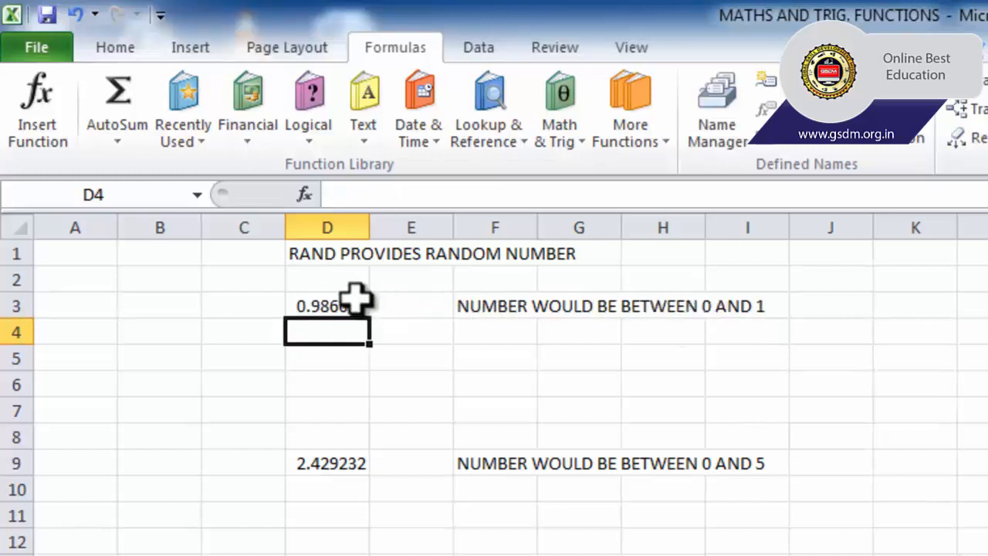
# Re-enter the RAND formula in D3 twice to generate new random numbers between 0 and 1.
pyautogui.click(320, 307)
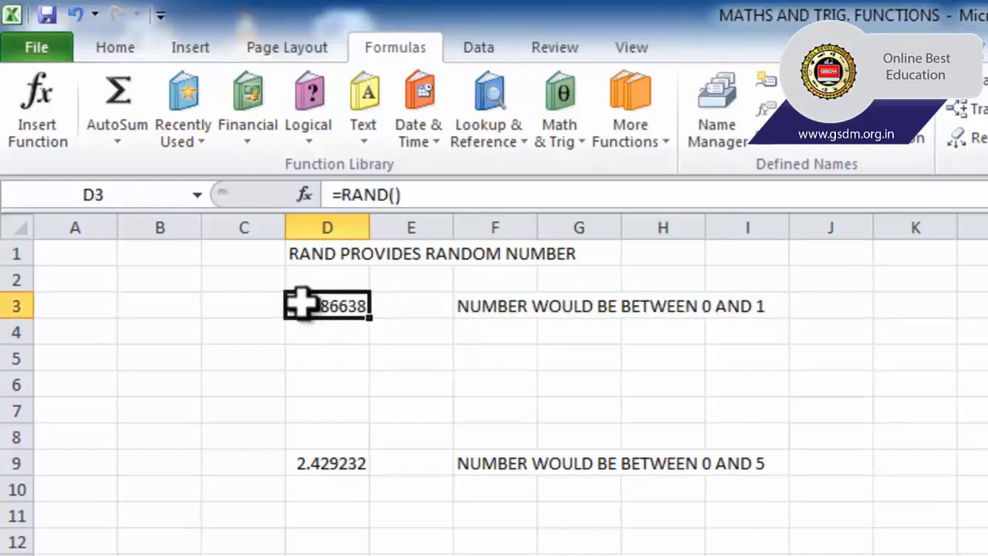
pyautogui.doubleClick(339, 317)
pyautogui.press('Return')
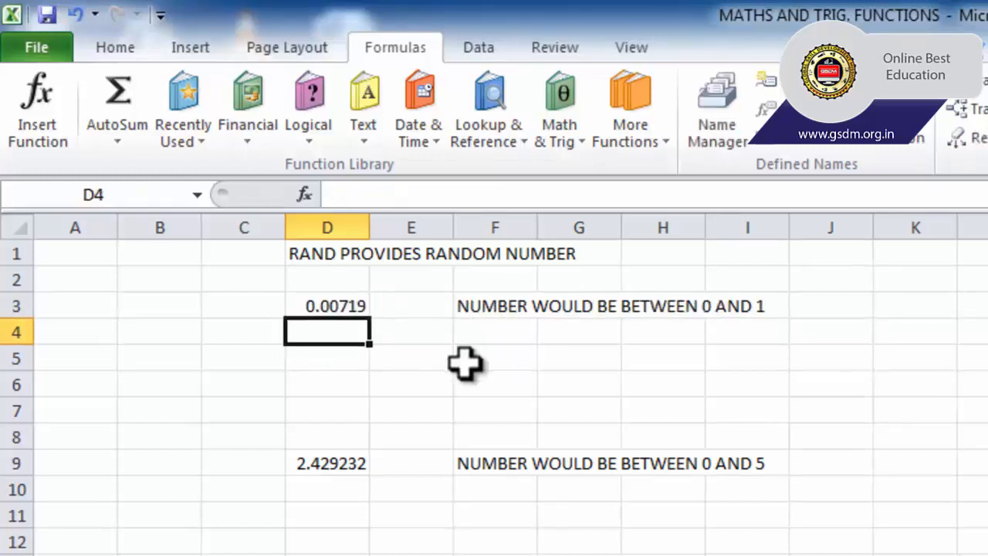
pyautogui.click(353, 304)
pyautogui.doubleClick(353, 304)
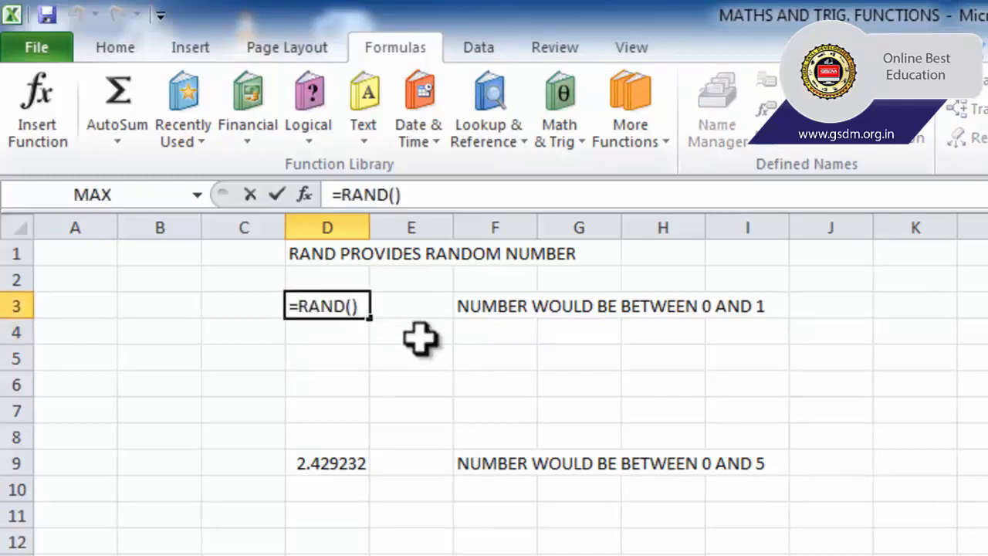
pyautogui.press('Return')
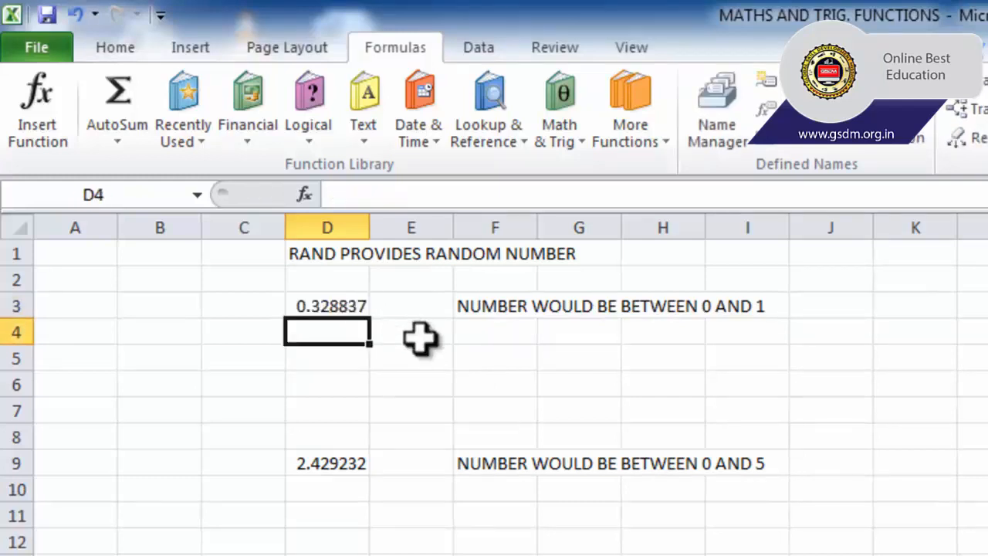
# Inspect the formula =RAND()*5 in D9 and re-enter it twice to generate new numbers between 0 and 5.
pyautogui.doubleClick(312, 463)
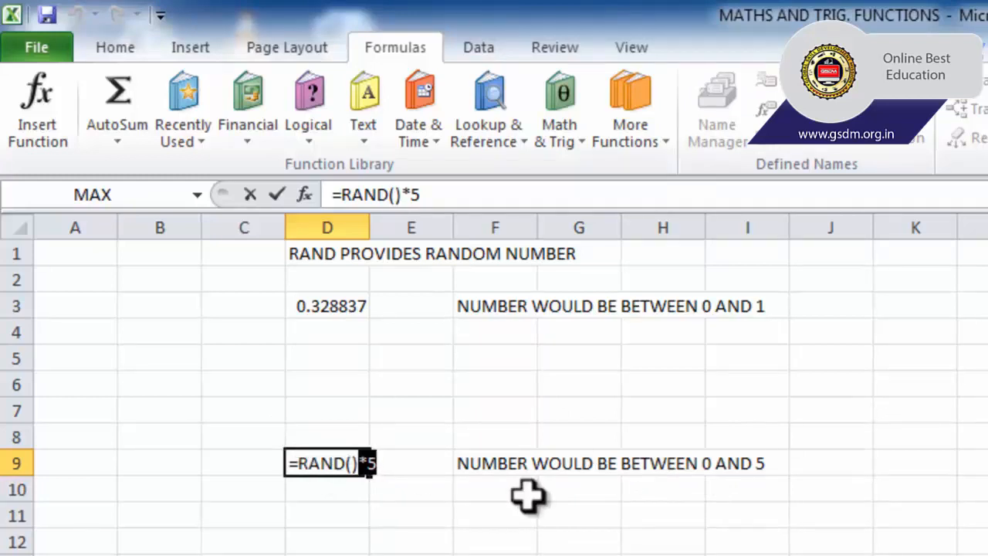
pyautogui.press('Return')
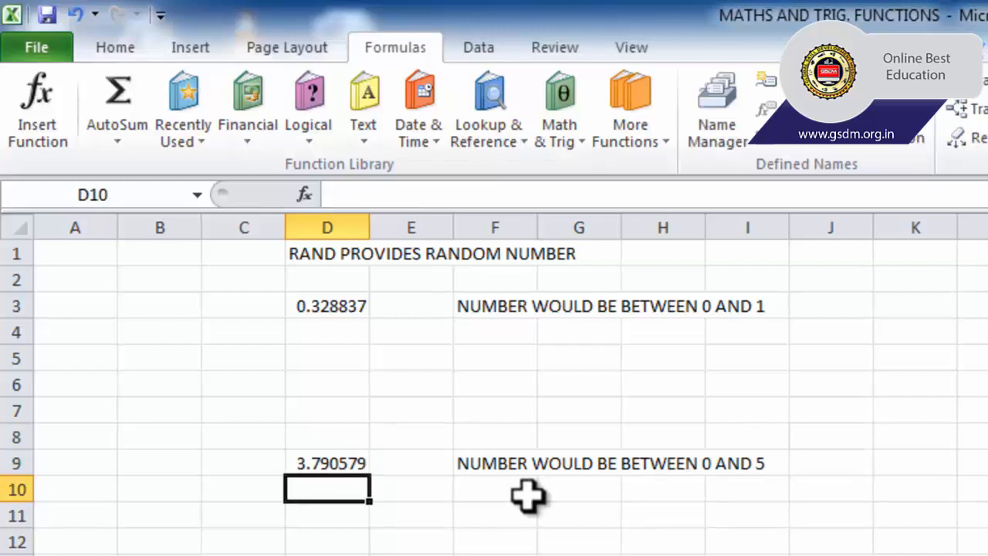
pyautogui.doubleClick(337, 463)
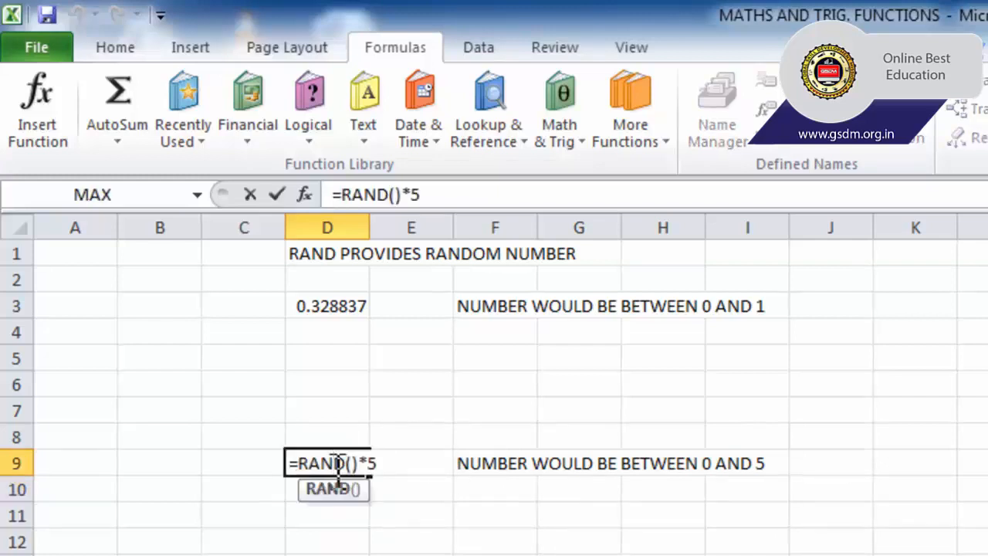
pyautogui.press('Return')
# Inspect the formula =RAND()*10 in D23 and re-enter it three times to generate new numbers between 0 and 10.
pyautogui.scroll(-1, 392, 538)
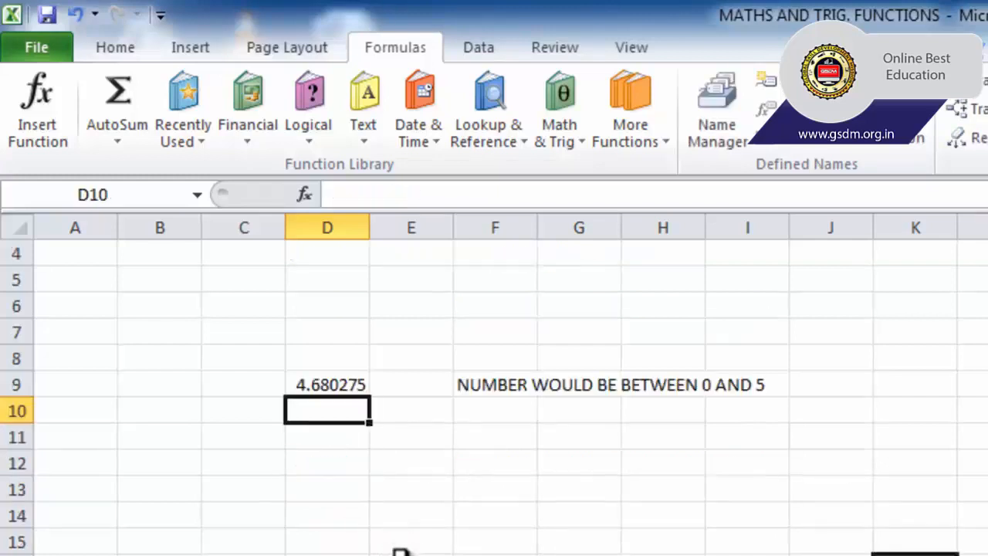
pyautogui.scroll(-3, 407, 551)
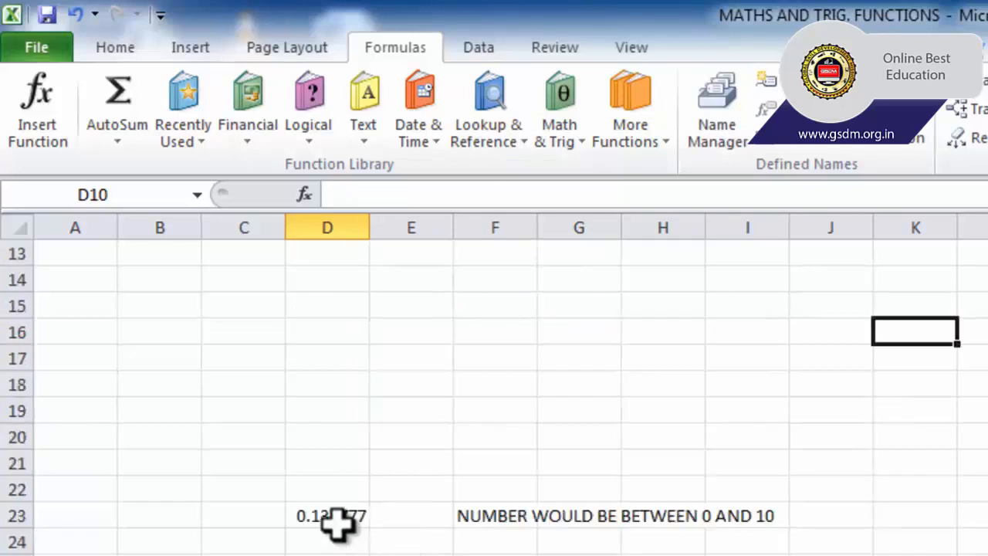
pyautogui.doubleClick(334, 511)
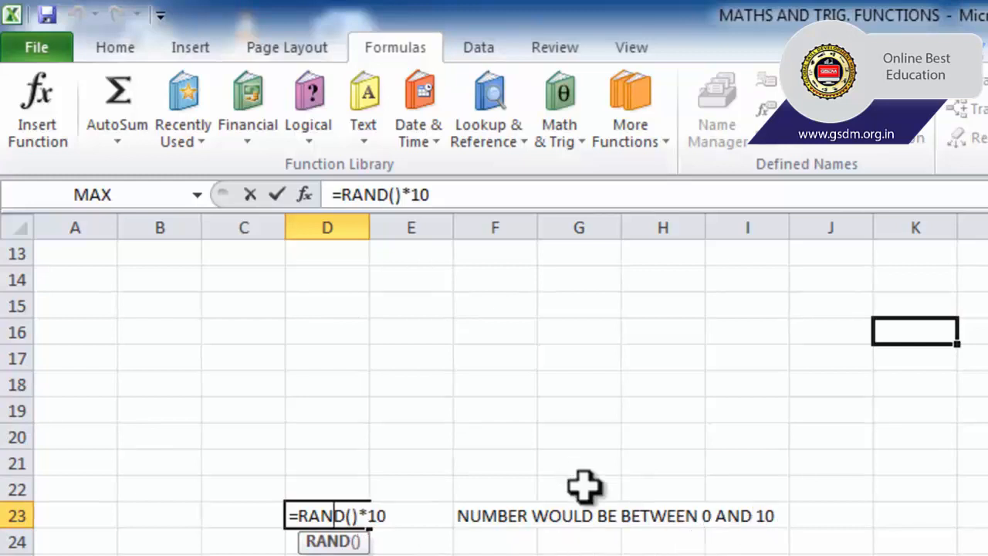
pyautogui.press('Return')
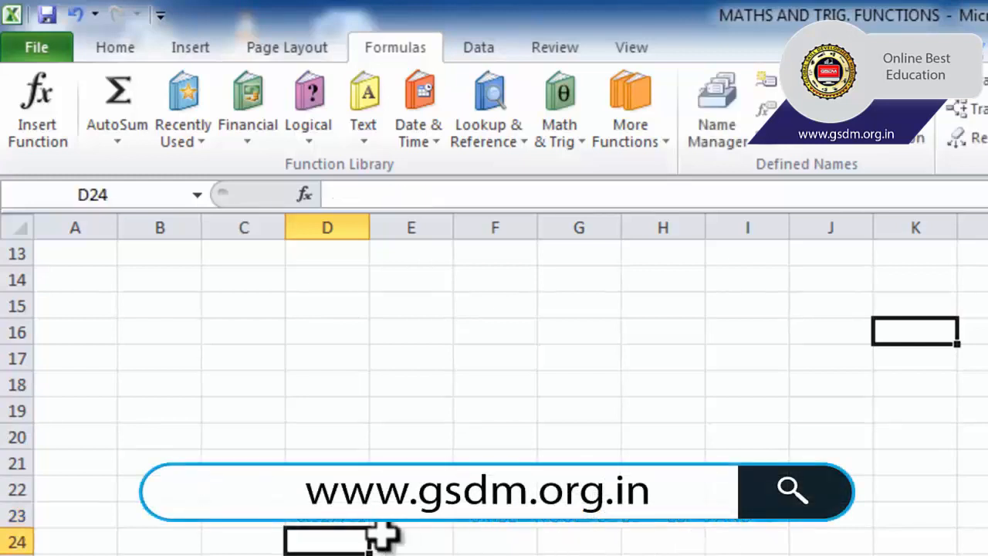
pyautogui.click(349, 521)
pyautogui.doubleClick(351, 521)
pyautogui.press('Return')
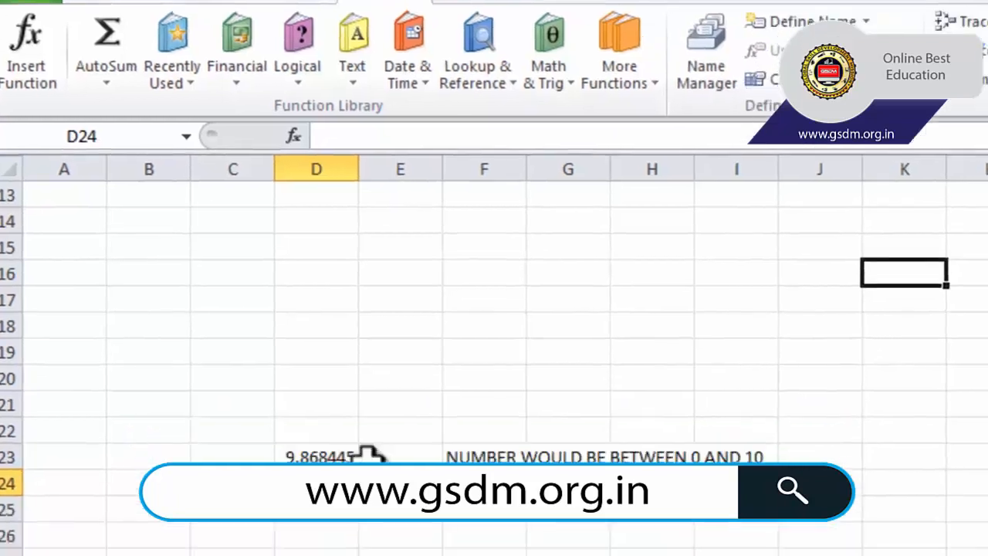
pyautogui.click(355, 519)
pyautogui.doubleClick(355, 519)
pyautogui.press('Return')
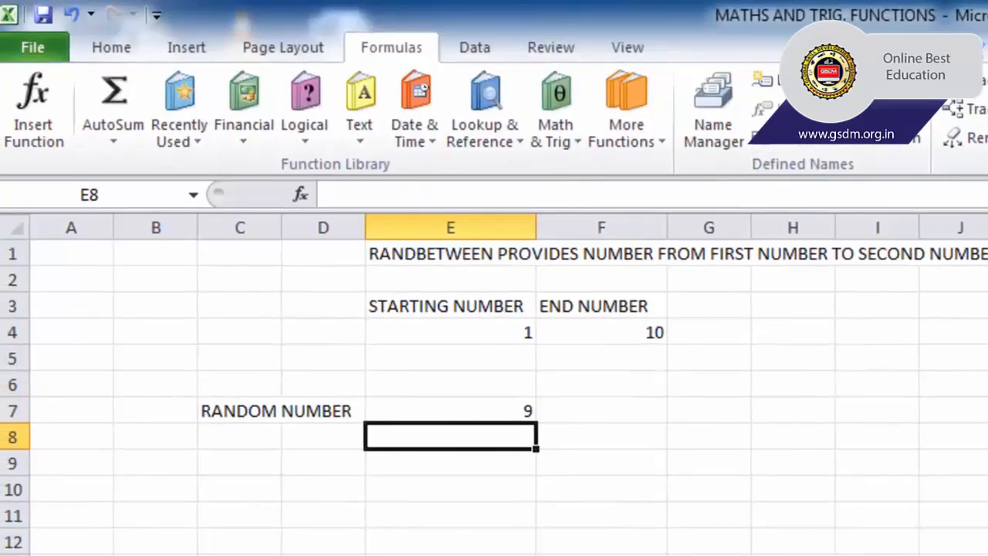
# Inspect the RANDBETWEEN formula in E7 with its references to the starting number in E4 and end number in F4, and re-enter it unchanged.
pyautogui.click(472, 326)
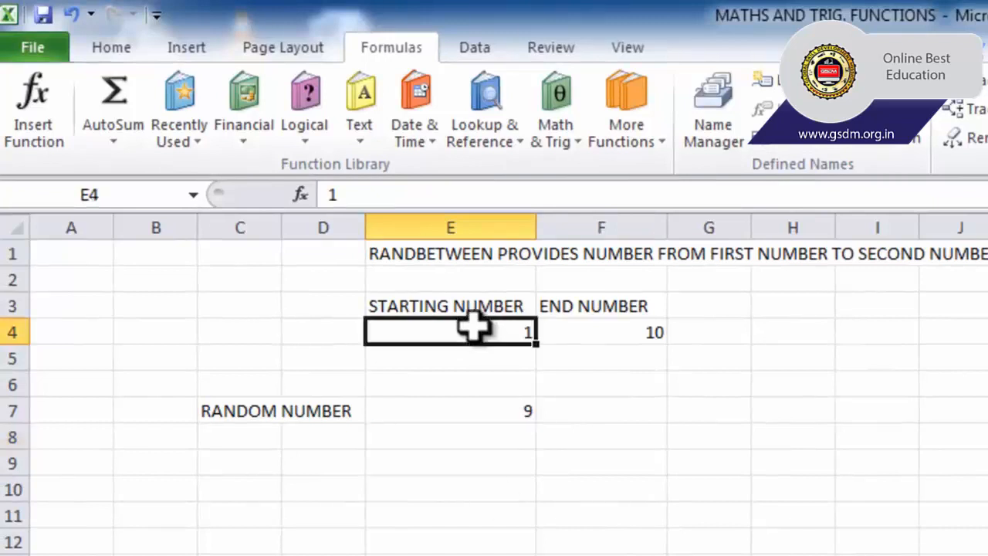
pyautogui.click(620, 332)
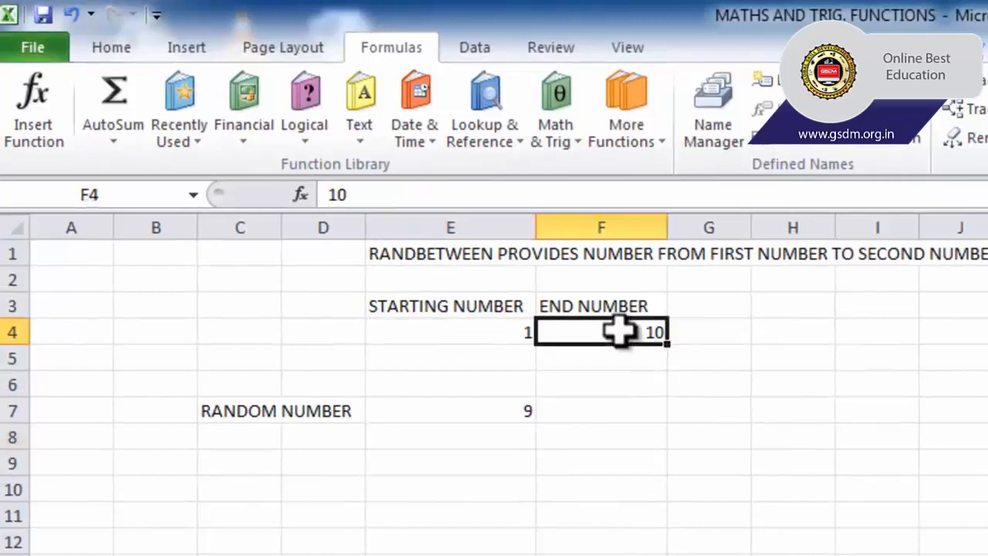
pyautogui.click(506, 413)
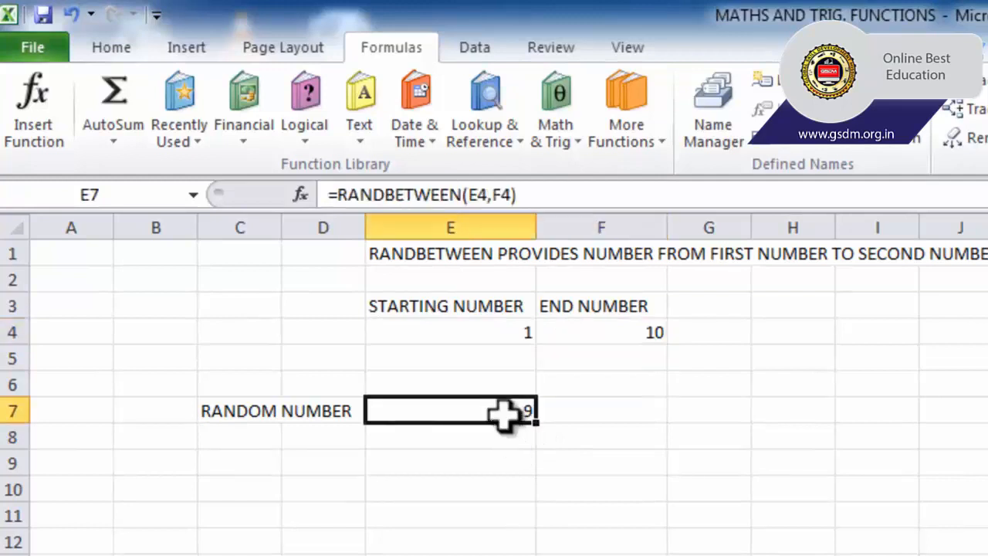
pyautogui.doubleClick(509, 414)
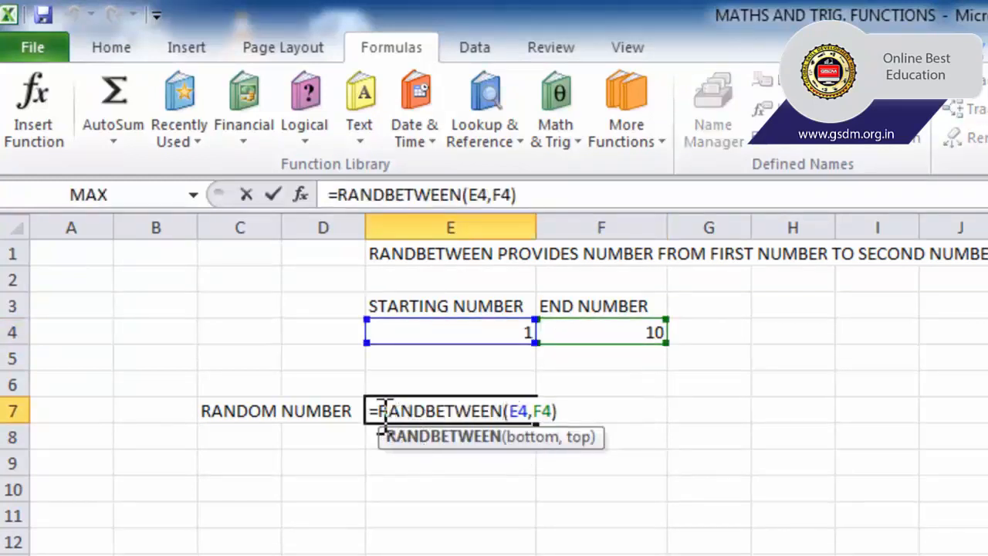
pyautogui.moveTo(379, 411); pyautogui.dragTo(522, 417)
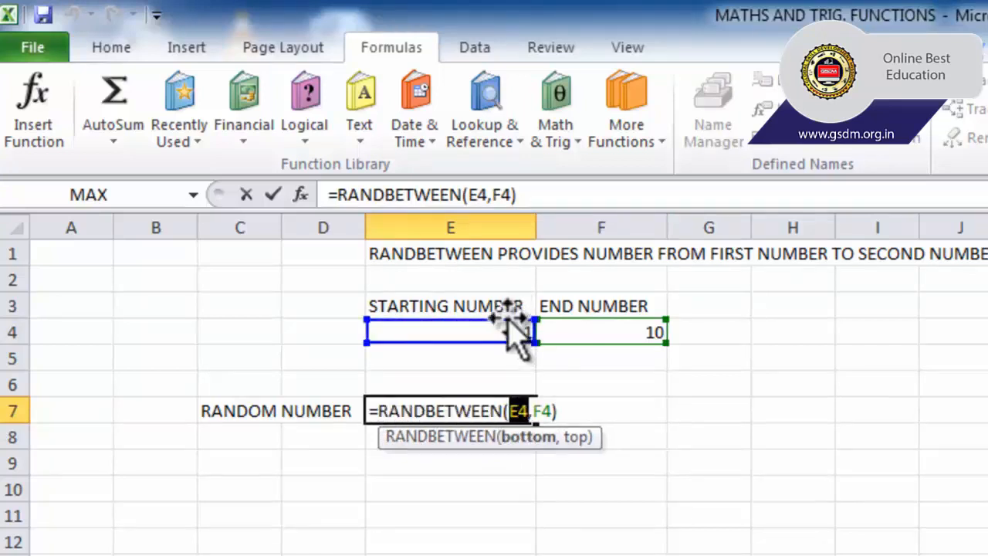
pyautogui.moveTo(538, 413); pyautogui.dragTo(555, 414)
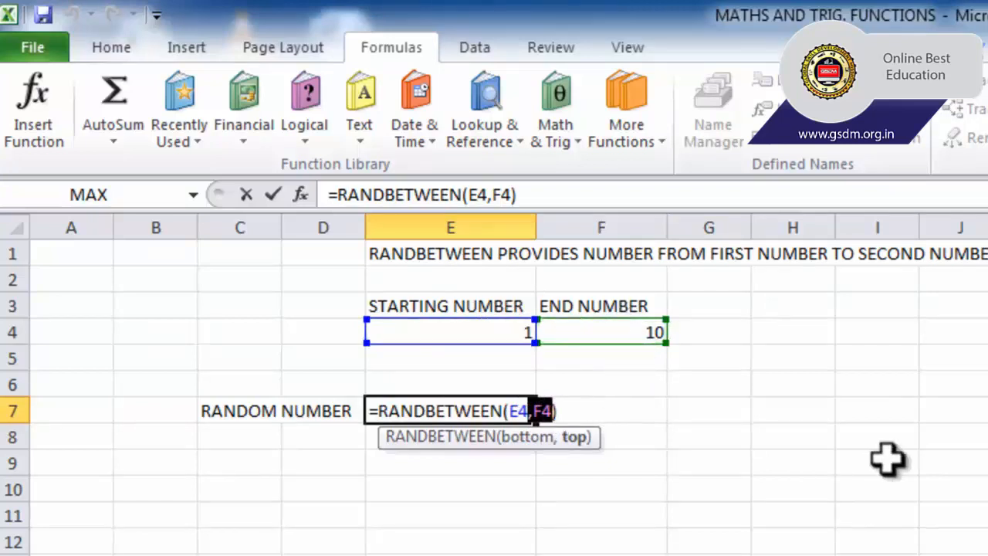
pyautogui.press('Return')
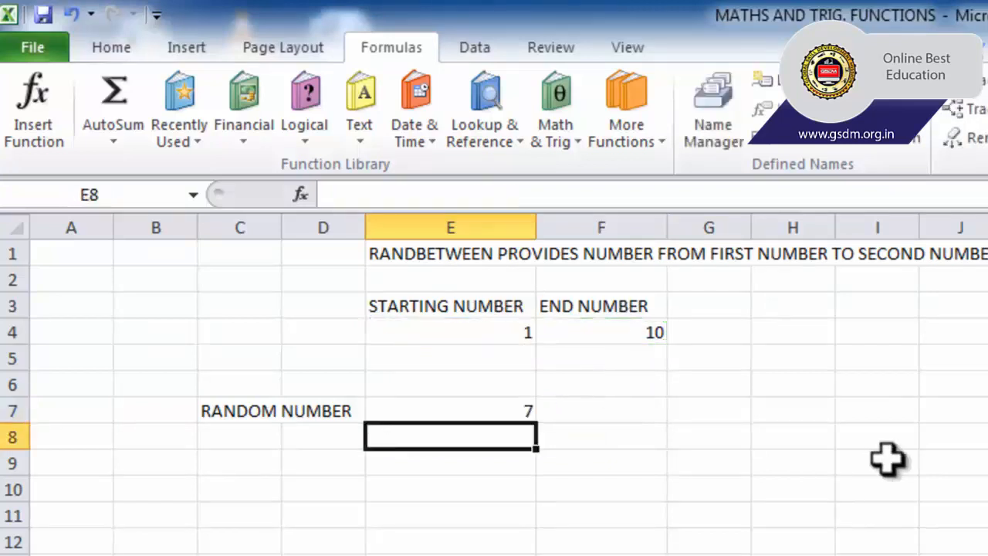
# Re-enter the RANDBETWEEN formula in E7 two more times to generate new random numbers.
pyautogui.doubleClick(509, 410)
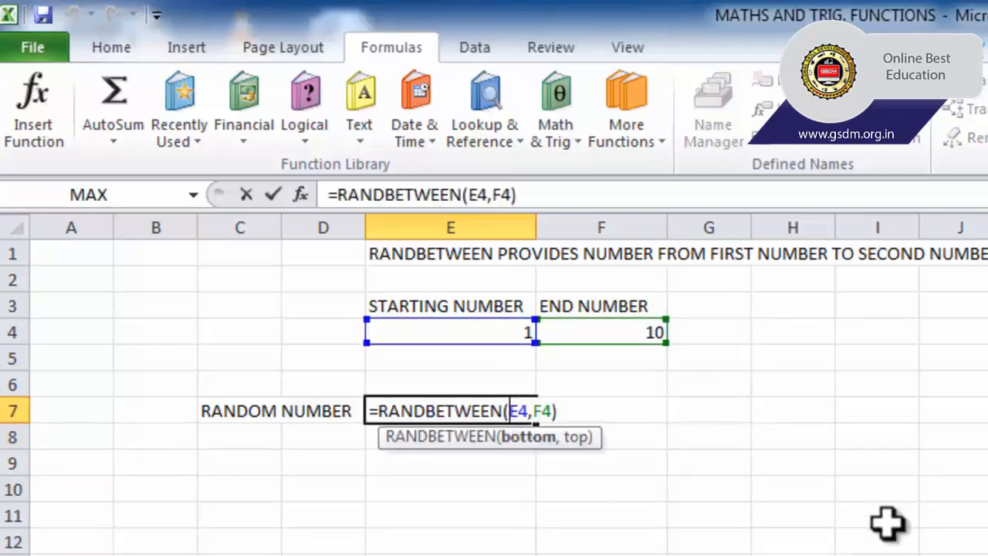
pyautogui.press('Return')
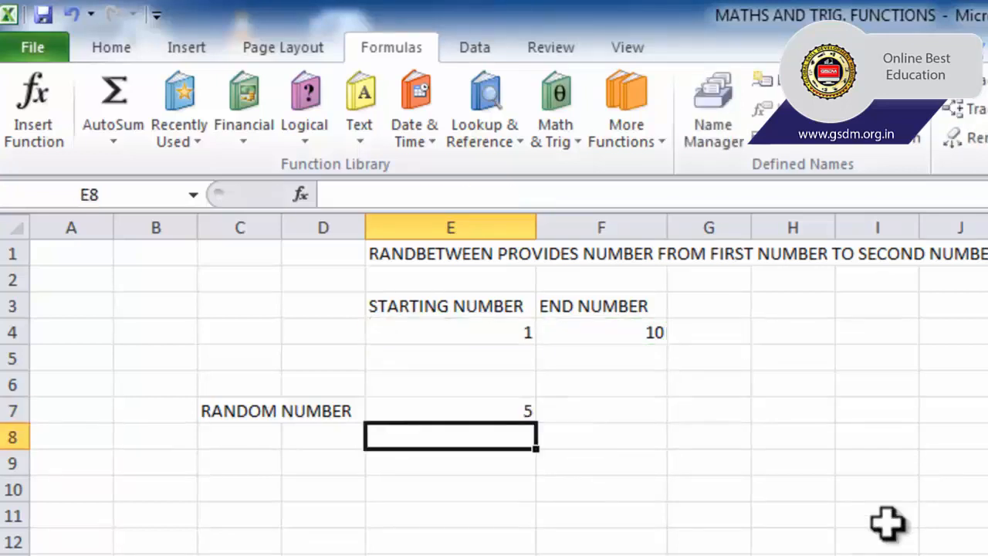
pyautogui.doubleClick(502, 410)
pyautogui.press('Return')
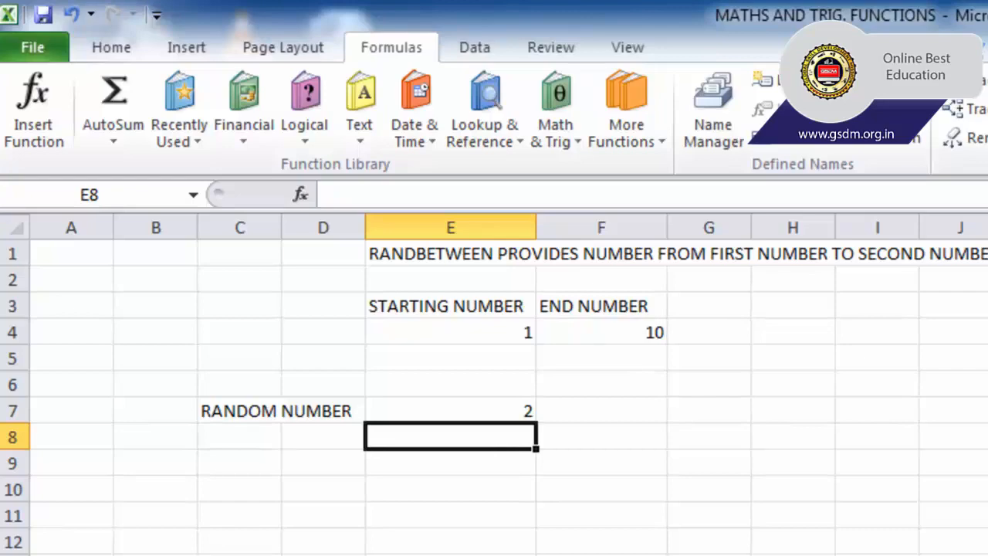
# Open the worksheet with the player scores and review the PLAYER and TEAM columns of the upper table.
pyautogui.click(709, 555)
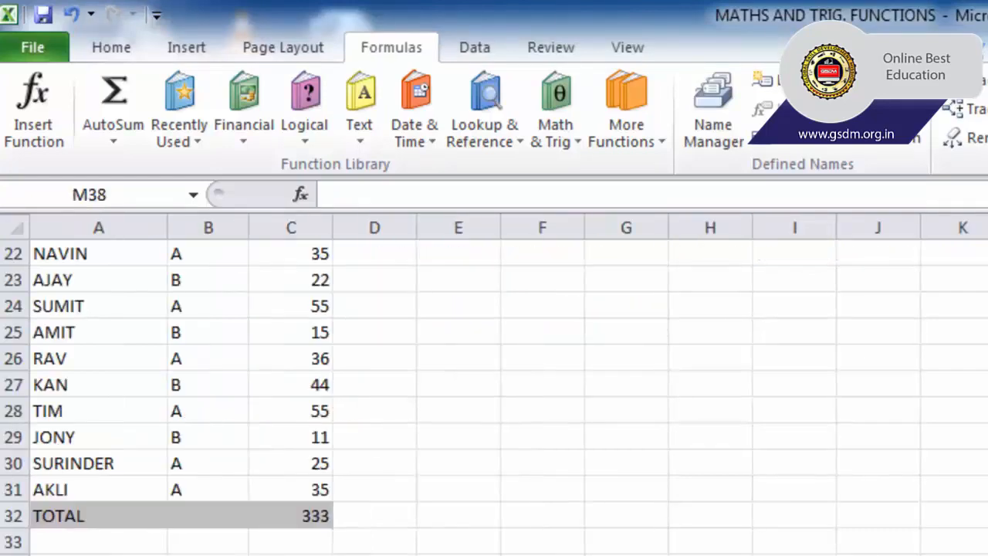
pyautogui.scroll(7, 494, 463)
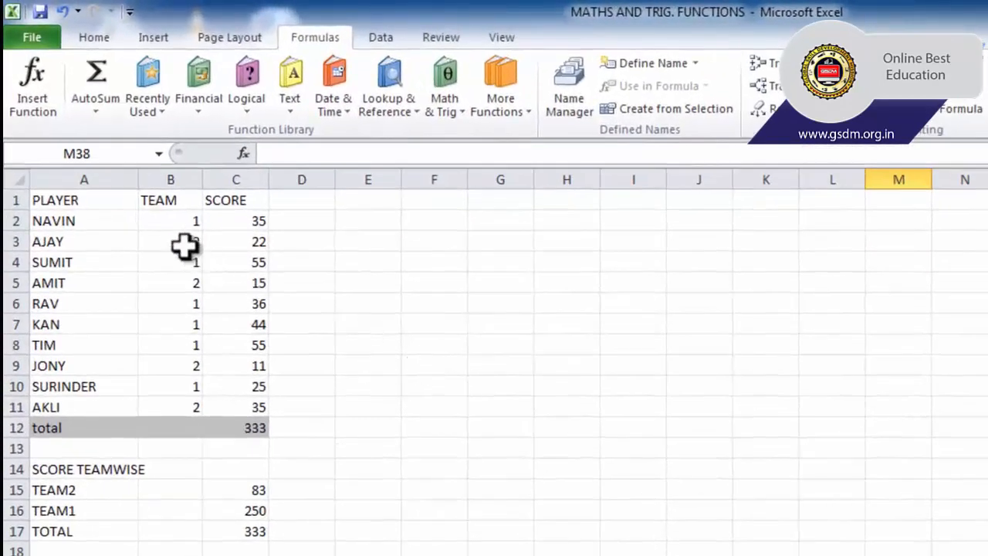
pyautogui.moveTo(116, 202); pyautogui.dragTo(247, 397)
pyautogui.moveTo(108, 199); pyautogui.dragTo(93, 400)
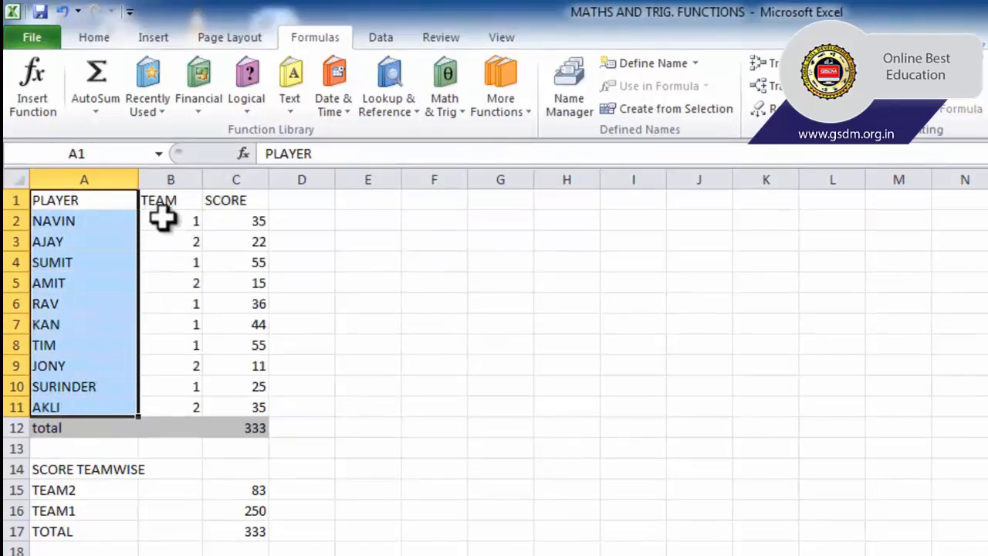
pyautogui.moveTo(163, 202); pyautogui.dragTo(159, 396)
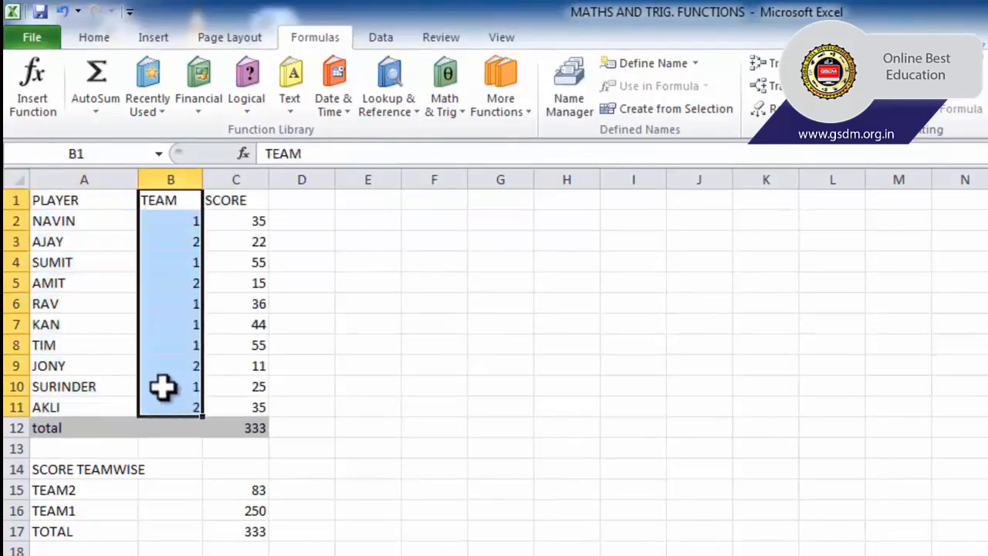
# Check the team numbers of the first four players and review the SCORE column.
pyautogui.click(94, 222)
pyautogui.click(162, 223)
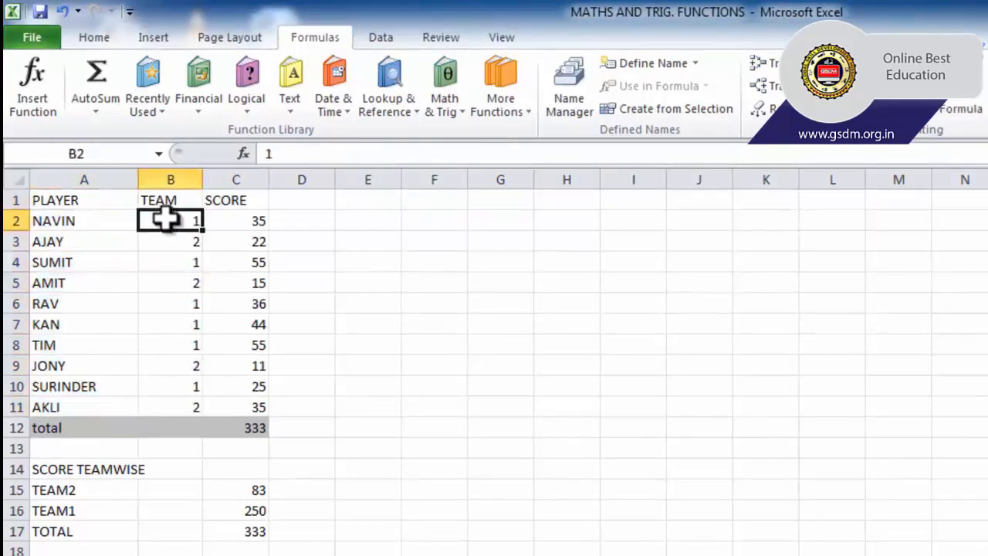
pyautogui.click(74, 243)
pyautogui.click(161, 242)
pyautogui.click(68, 262)
pyautogui.click(142, 261)
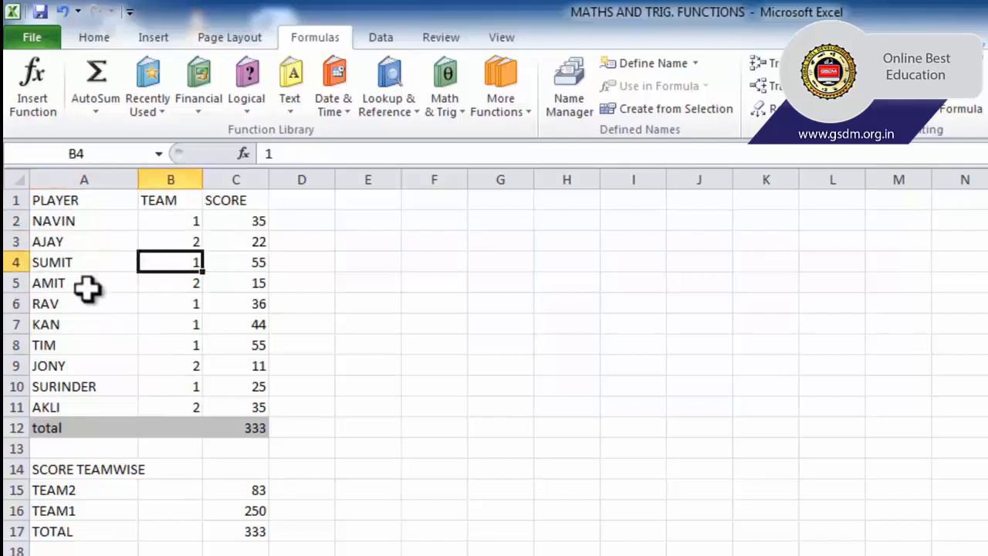
pyautogui.click(87, 284)
pyautogui.click(164, 284)
pyautogui.moveTo(229, 203); pyautogui.dragTo(233, 401)
pyautogui.click(161, 220)
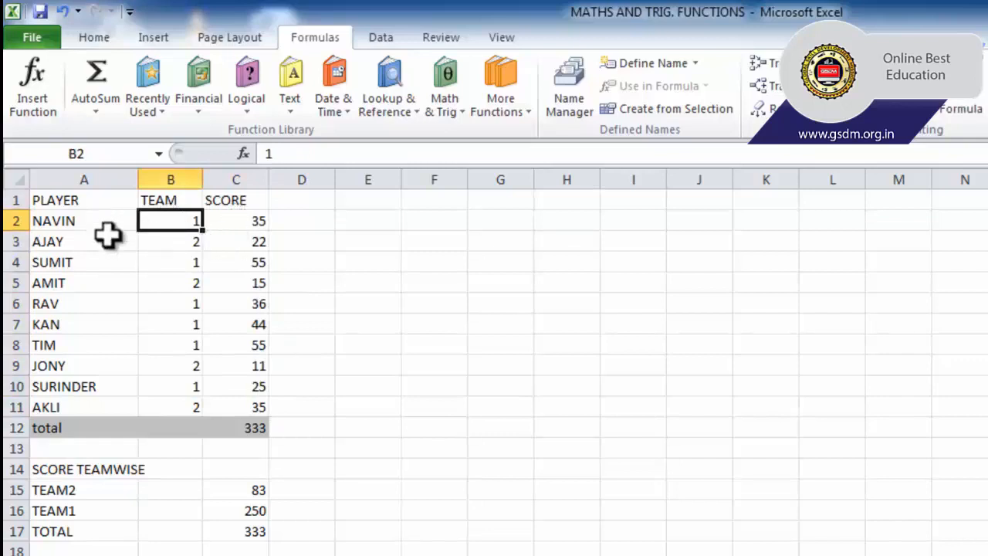
# Inspect the SUM formula in C12 and compare it with the scores in C2:C11 and the whole player table.
pyautogui.click(244, 431)
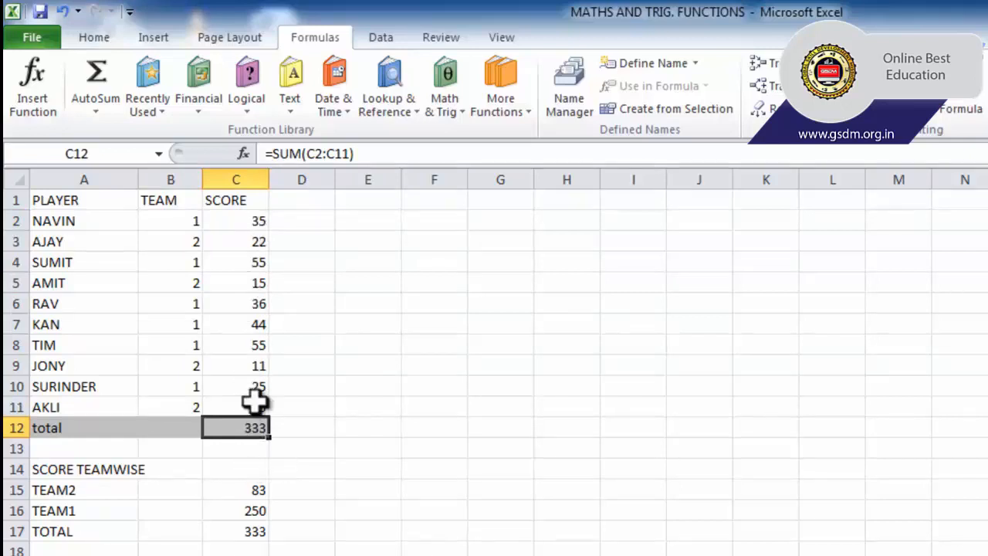
pyautogui.moveTo(255, 224); pyautogui.dragTo(247, 396)
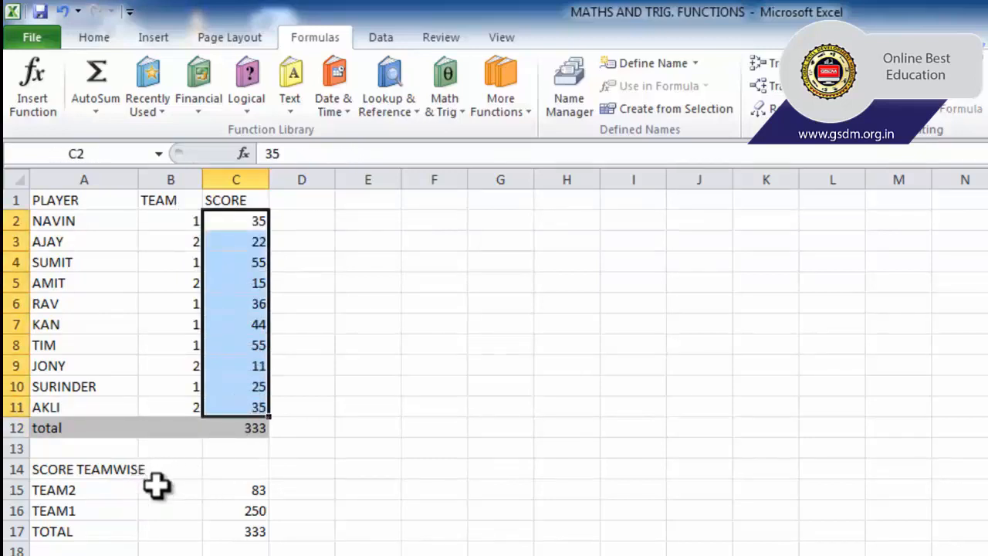
pyautogui.moveTo(70, 219); pyautogui.dragTo(233, 432)
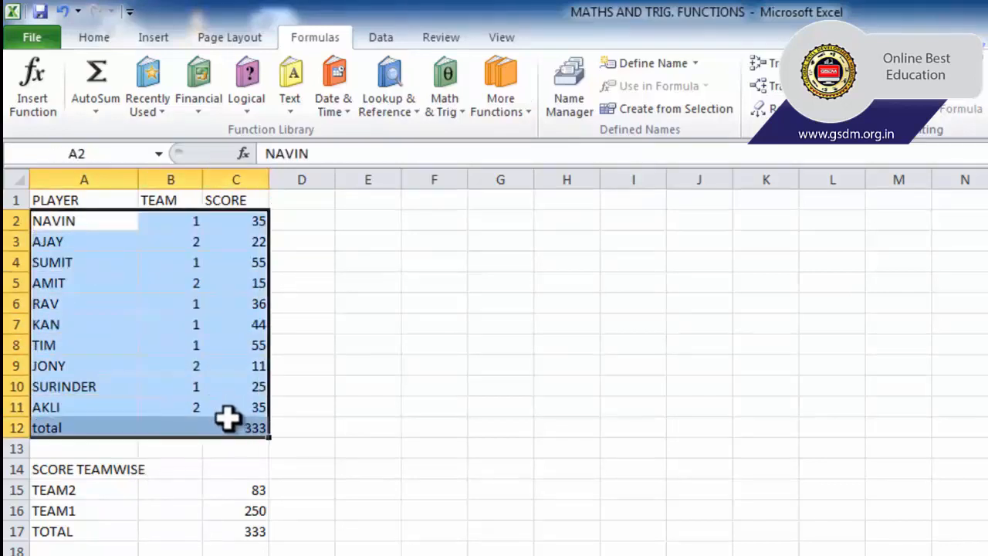
# Review the TEAM1 and TEAM2 labels in the SCORE TEAMWISE table.
pyautogui.click(426, 469)
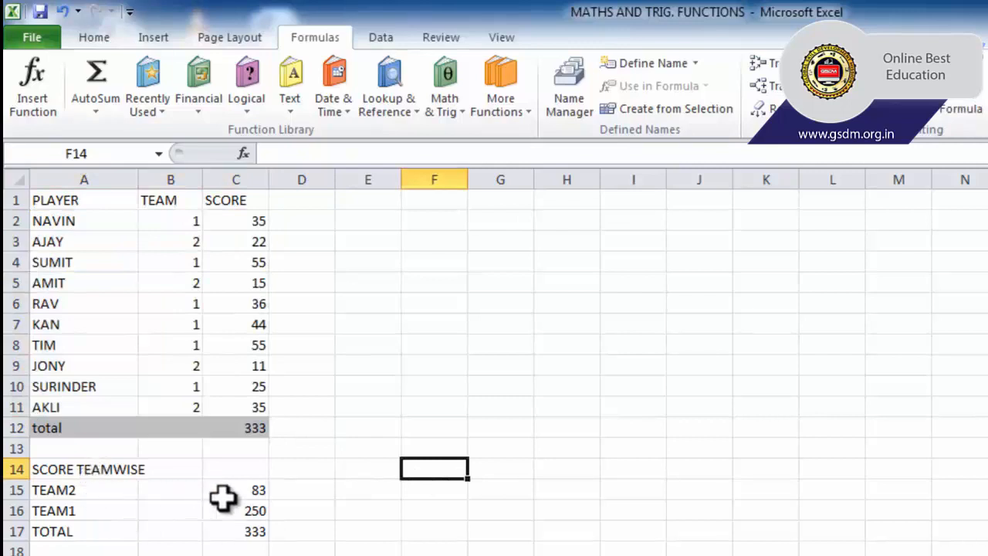
pyautogui.click(100, 494)
pyautogui.click(99, 506)
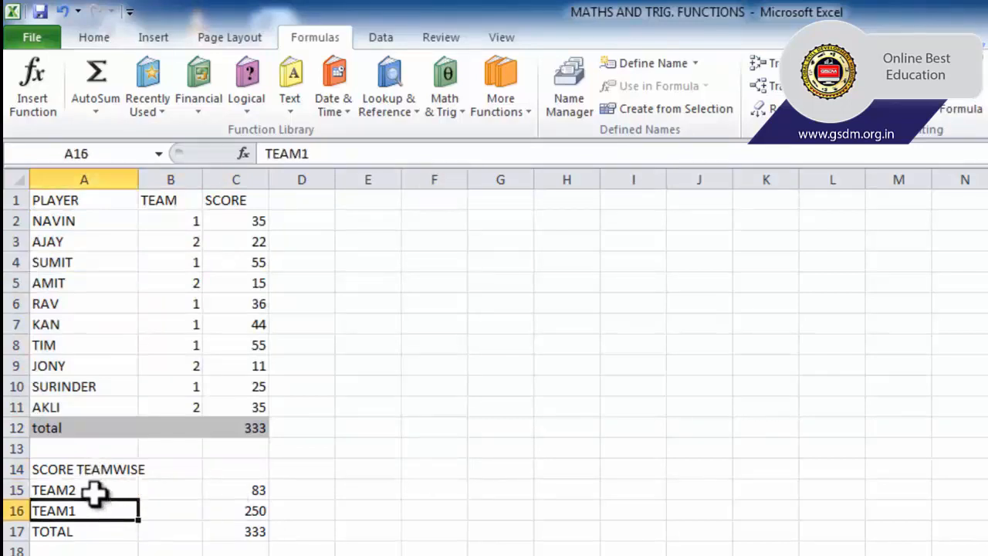
pyautogui.click(92, 488)
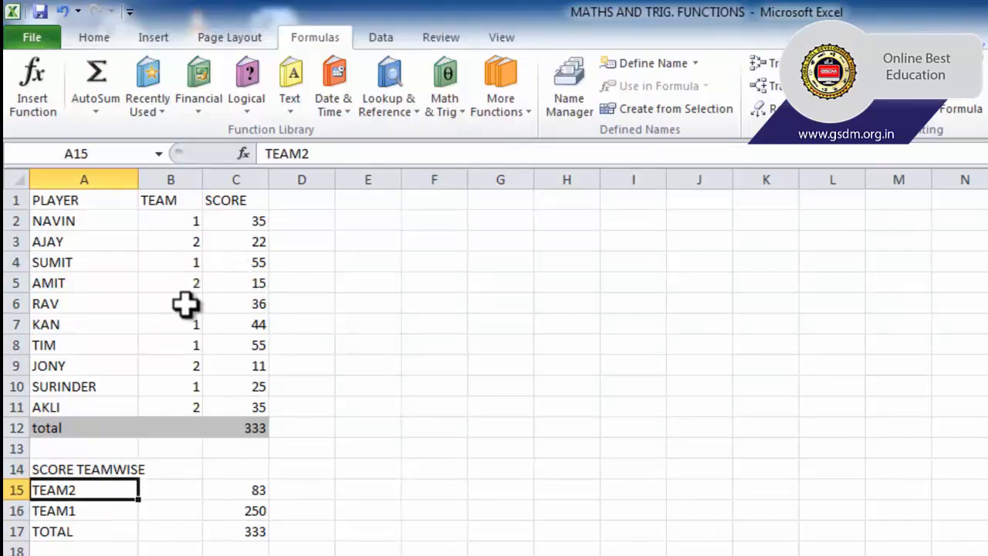
# Inspect the TEAM2 SUMIF formula in C15, going through its range B2:B11, criteria "=2" and sum range C2:C11.
pyautogui.doubleClick(259, 490)
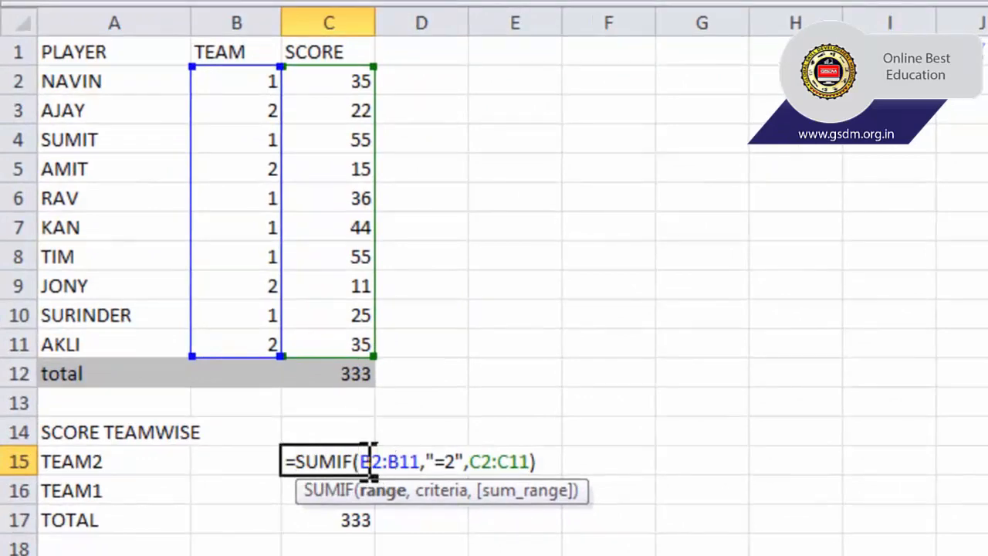
pyautogui.moveTo(369, 461); pyautogui.dragTo(423, 460)
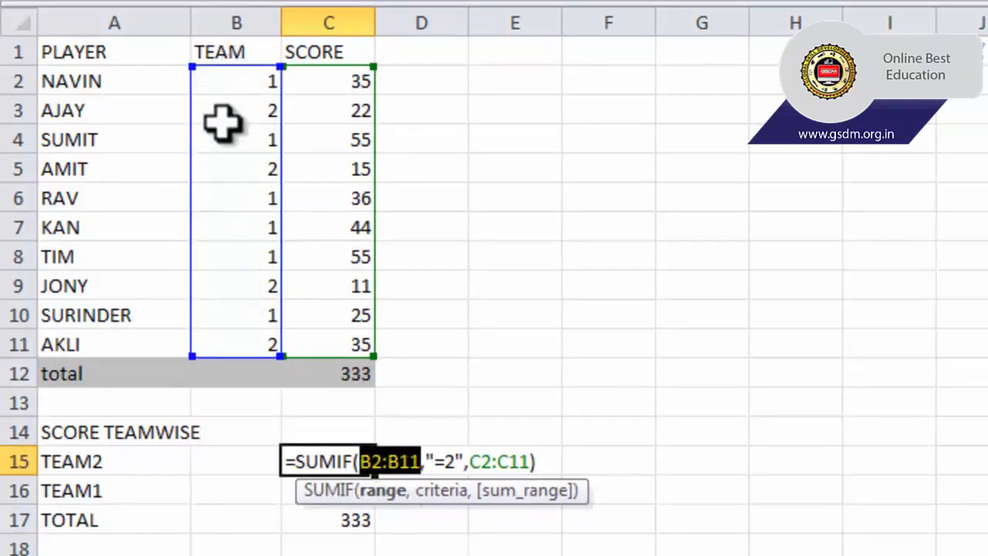
pyautogui.doubleClick(434, 461)
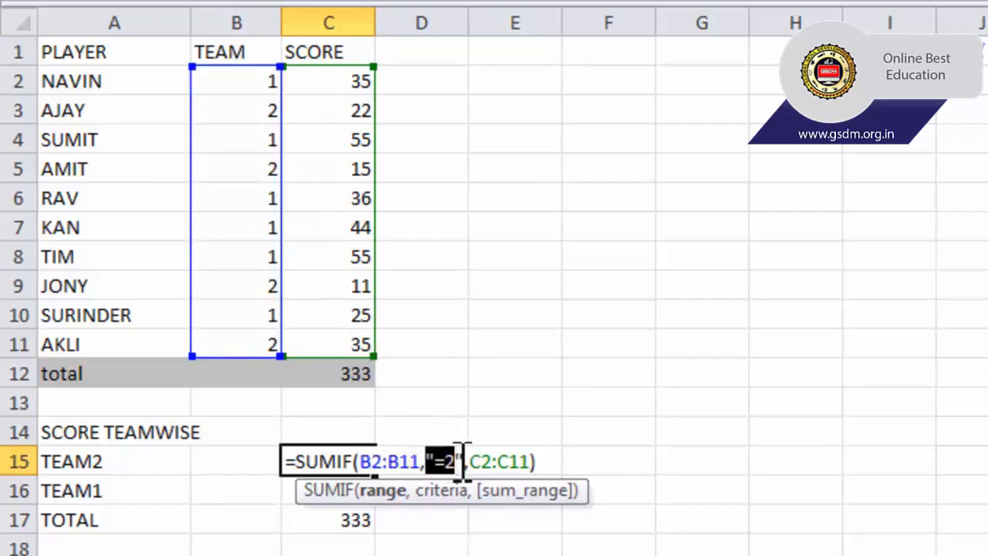
pyautogui.moveTo(461, 460); pyautogui.dragTo(470, 461)
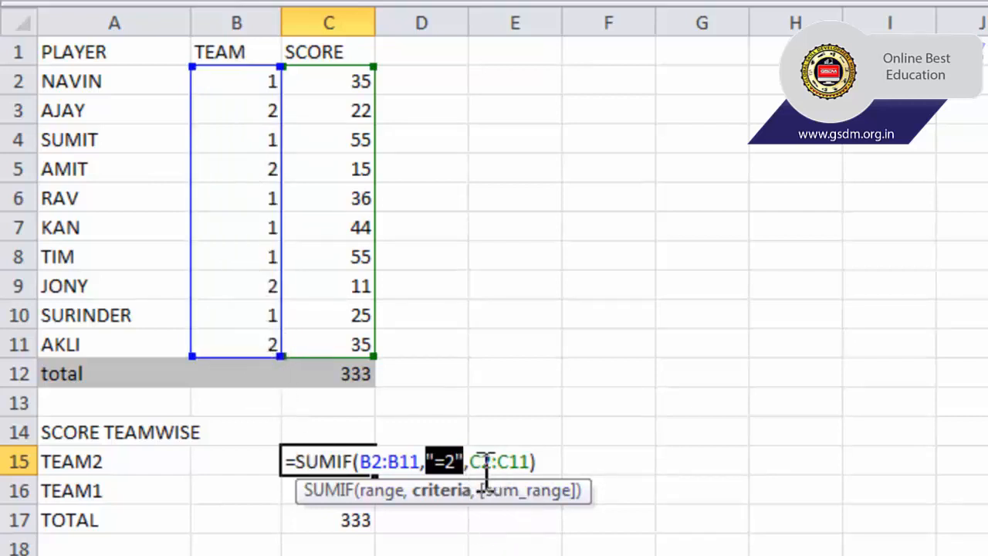
pyautogui.moveTo(470, 461); pyautogui.dragTo(532, 457)
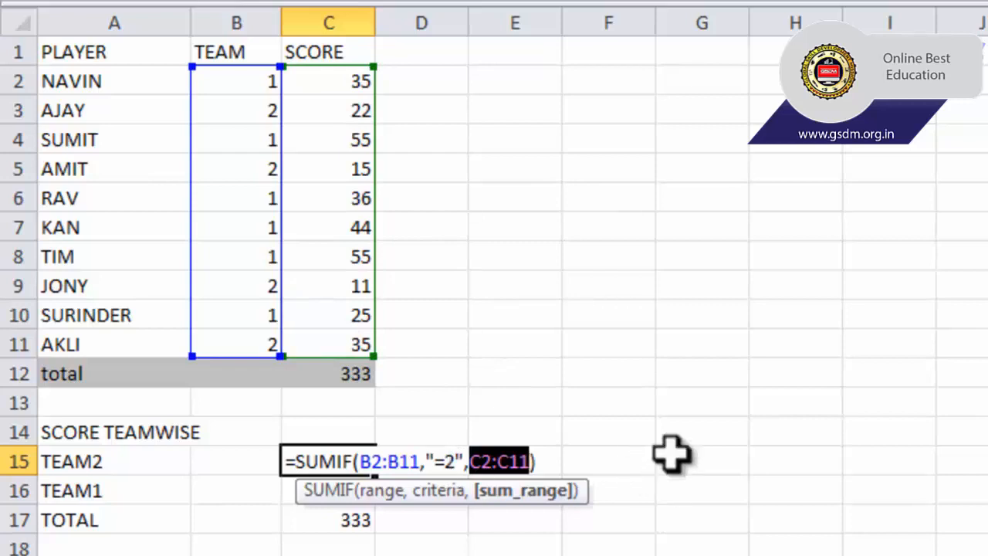
pyautogui.press('Return')
# Inspect the TEAM1 SUMIF formula in C16, going through its range B2:B12, criteria "=1" and sum range C2:C12.
pyautogui.scroll(-1, 293, 487)
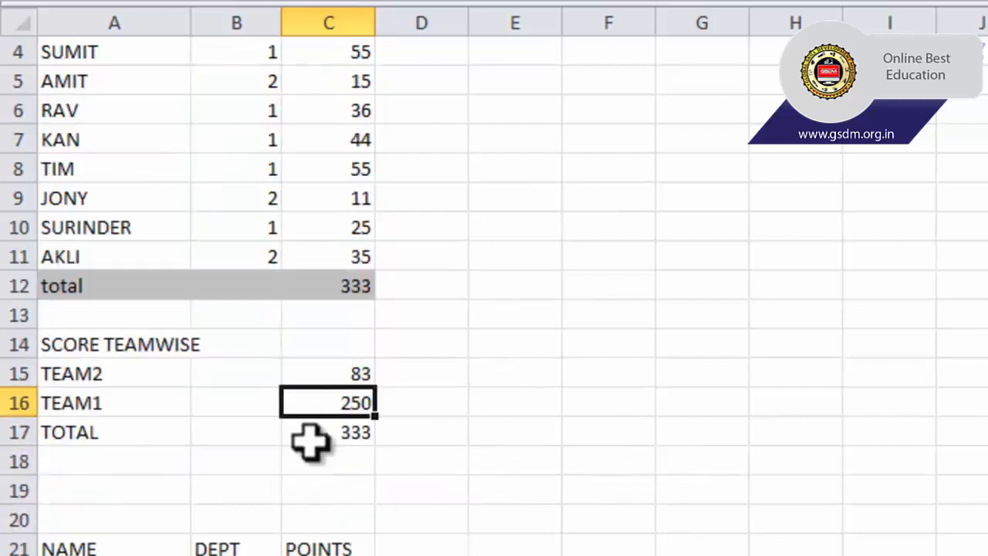
pyautogui.scroll(1, 309, 437)
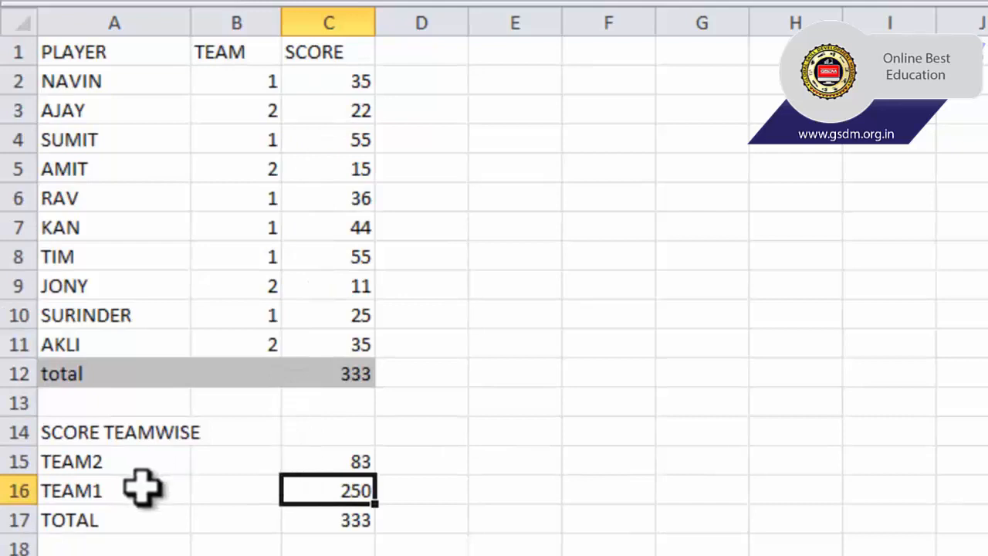
pyautogui.doubleClick(332, 494)
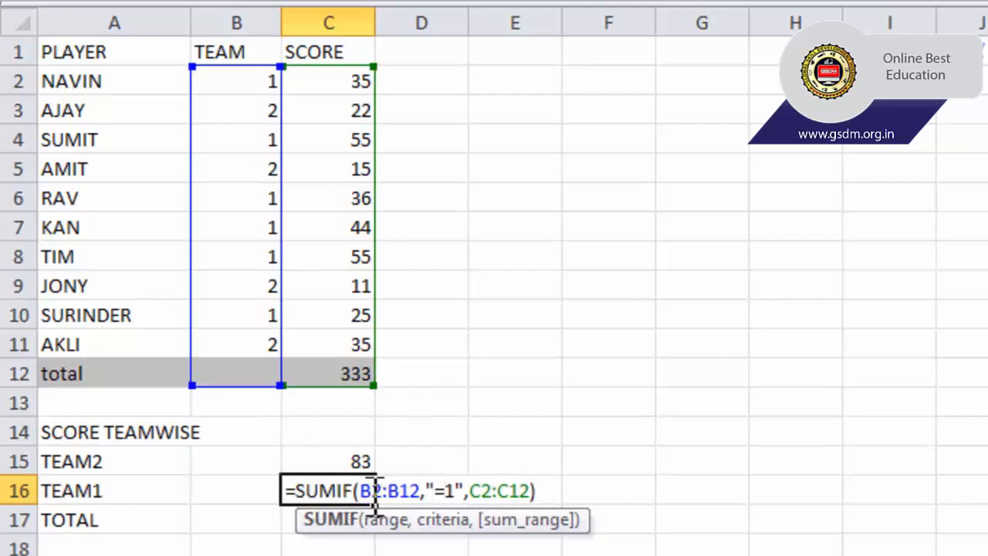
pyautogui.moveTo(361, 491); pyautogui.dragTo(417, 489)
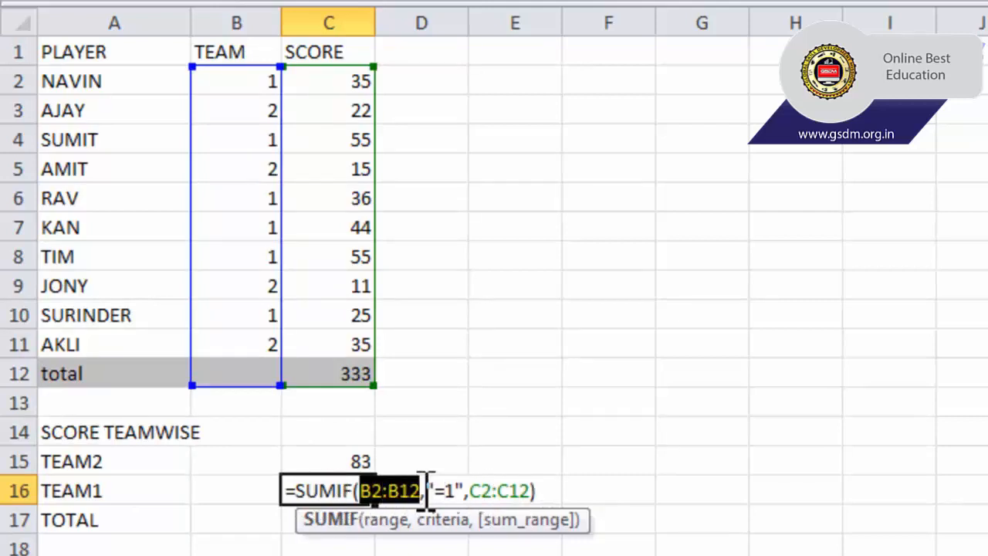
pyautogui.click(446, 491)
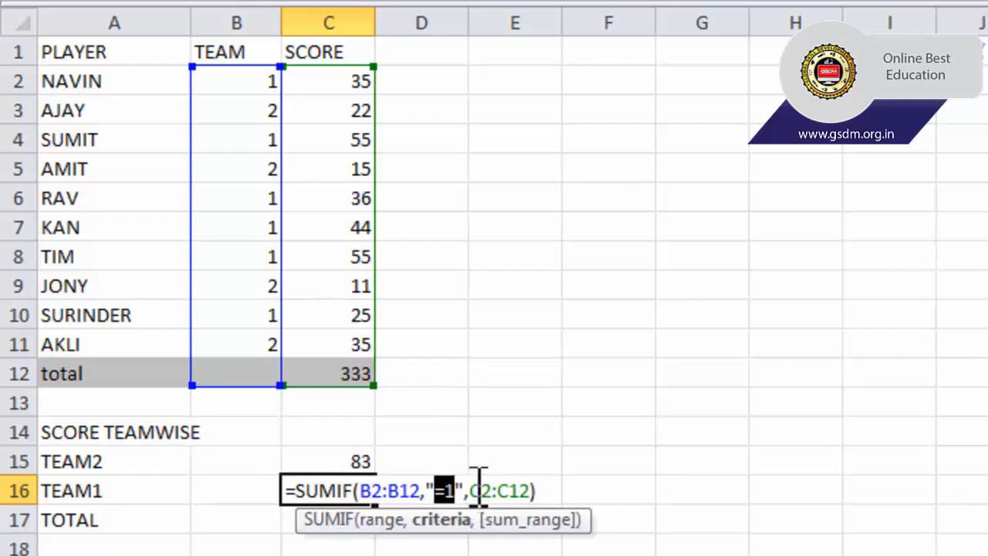
pyautogui.moveTo(470, 491); pyautogui.dragTo(523, 491)
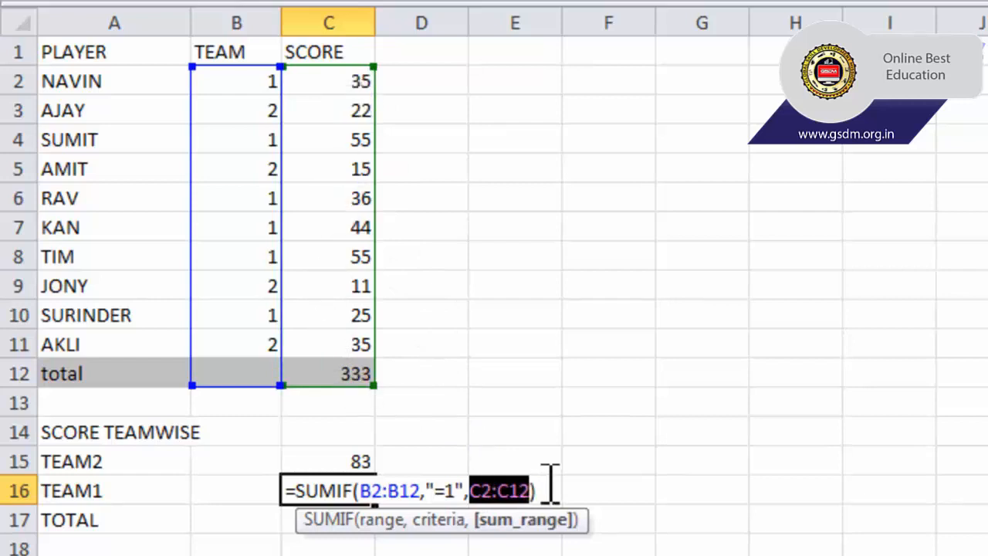
pyautogui.press('Return')
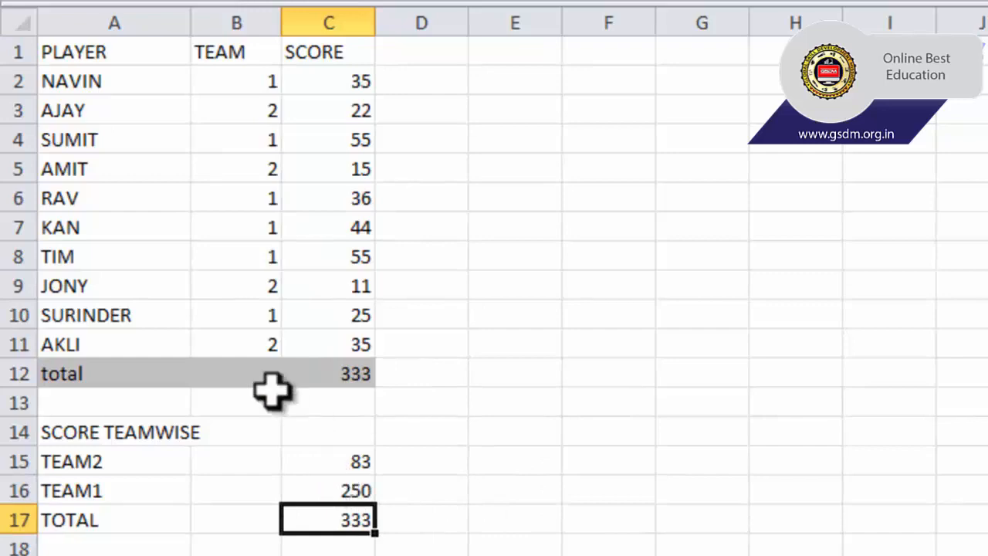
# Review the NAME, DEPT and POINTS columns of the department table and its total in C32.
pyautogui.scroll(-6, 266, 393)
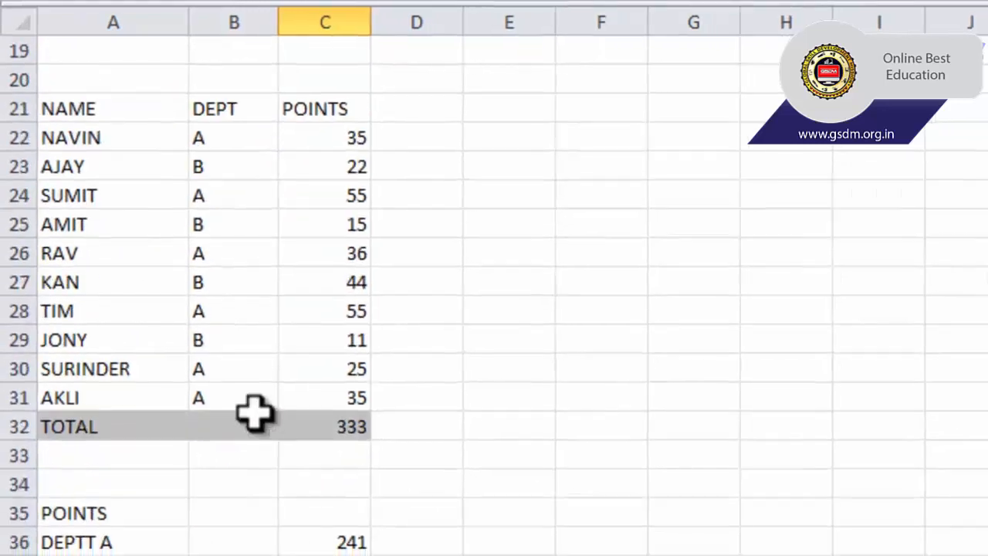
pyautogui.moveTo(101, 97); pyautogui.dragTo(91, 328)
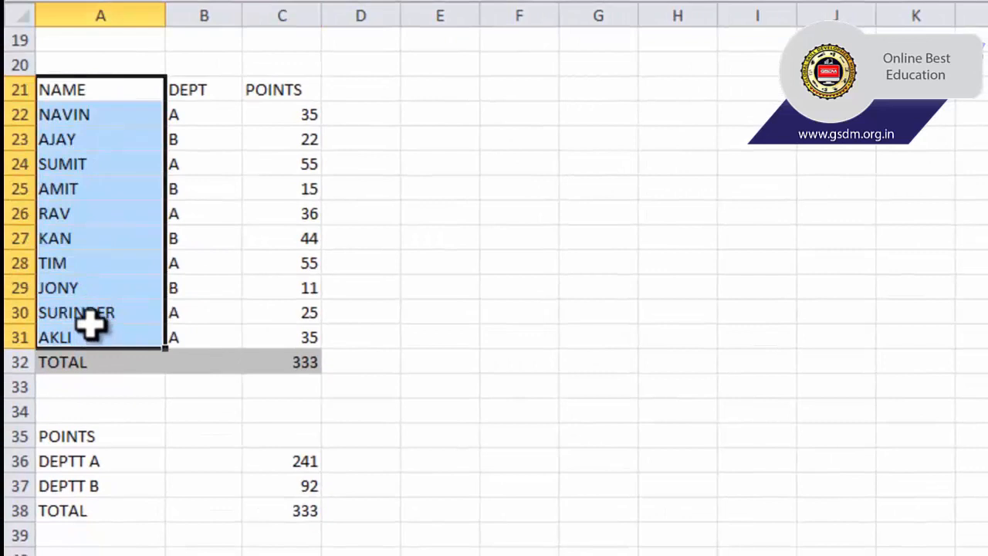
pyautogui.click(205, 90)
pyautogui.moveTo(205, 90); pyautogui.dragTo(216, 330)
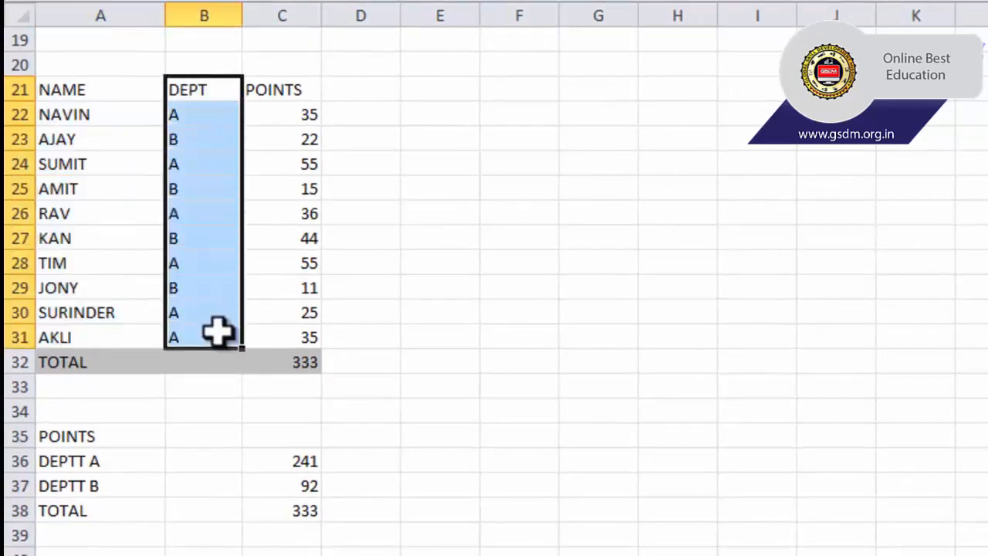
pyautogui.moveTo(287, 101); pyautogui.dragTo(298, 326)
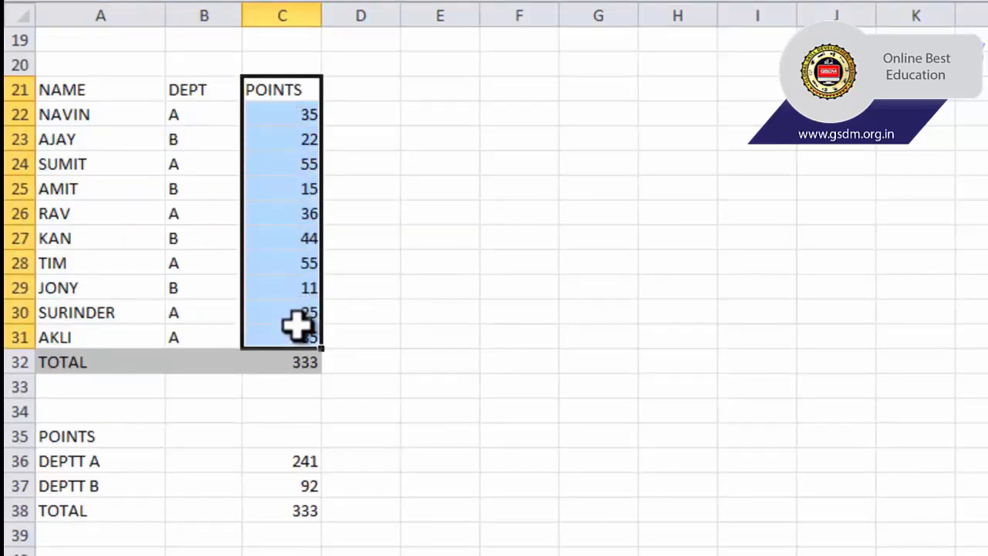
pyautogui.click(279, 357)
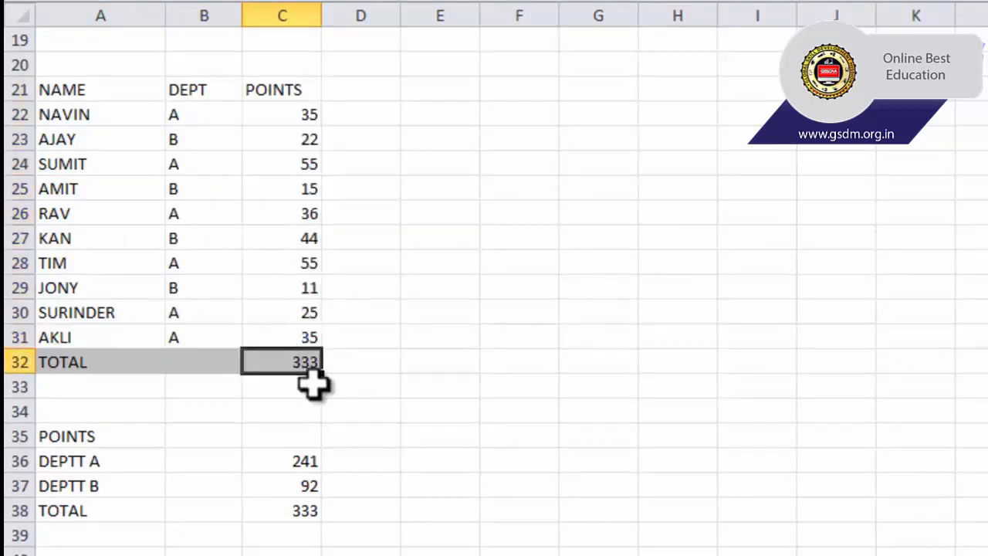
# Check the department entries in B22 and B24 against the DEPTT A label in the POINTS summary.
pyautogui.click(179, 113)
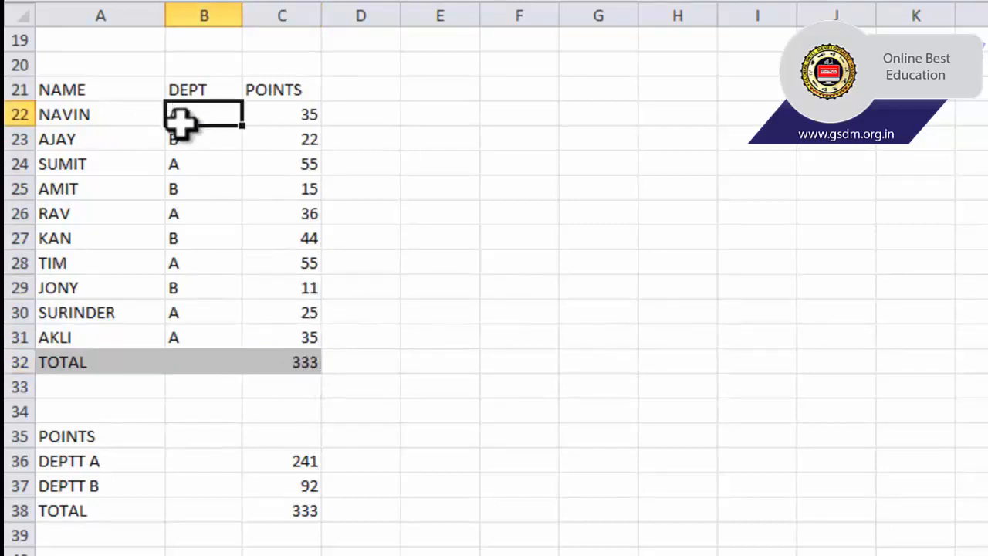
pyautogui.click(183, 156)
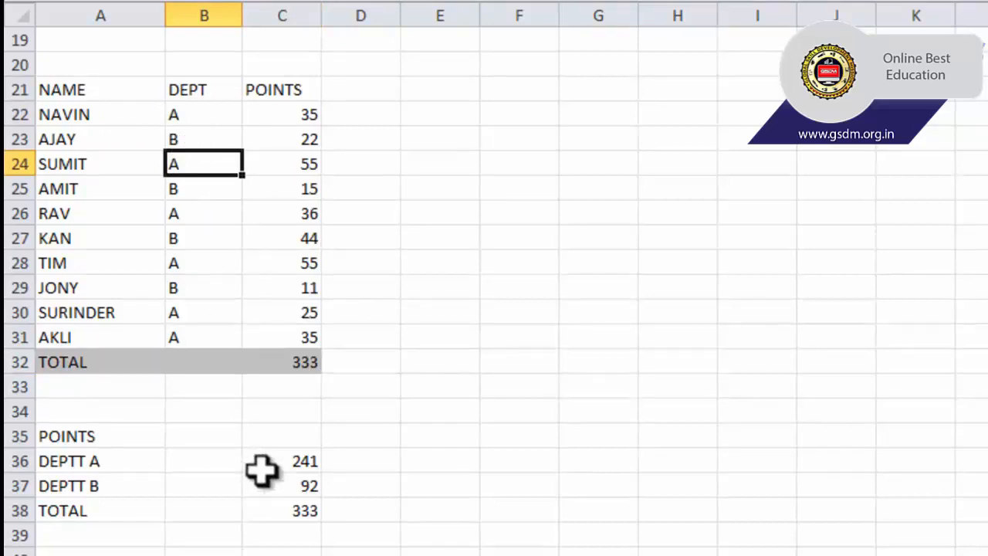
pyautogui.click(103, 457)
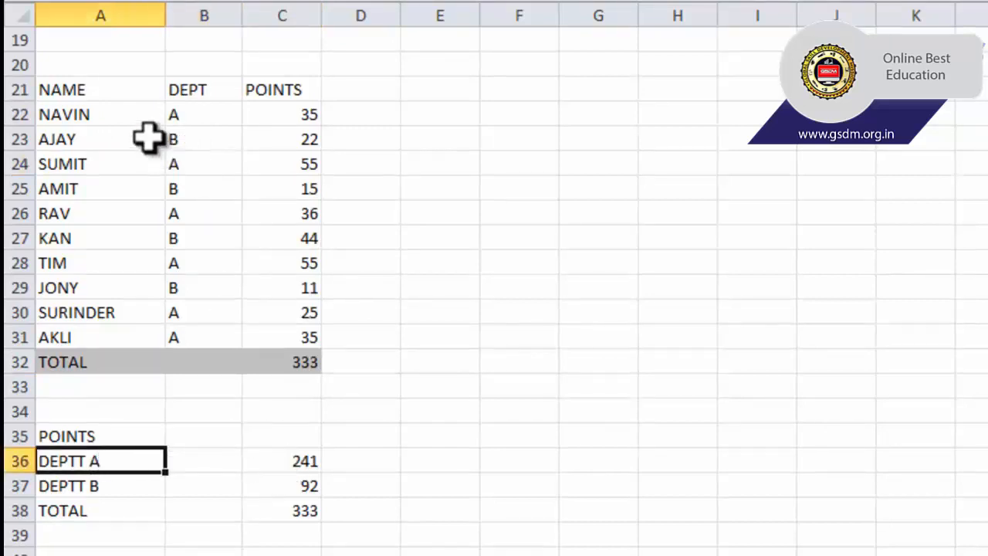
# Inspect the DEPTT A SUMIF formula in C36, going through its range B22:B32, criteria "=A" and sum range C22:C32.
pyautogui.doubleClick(309, 461)
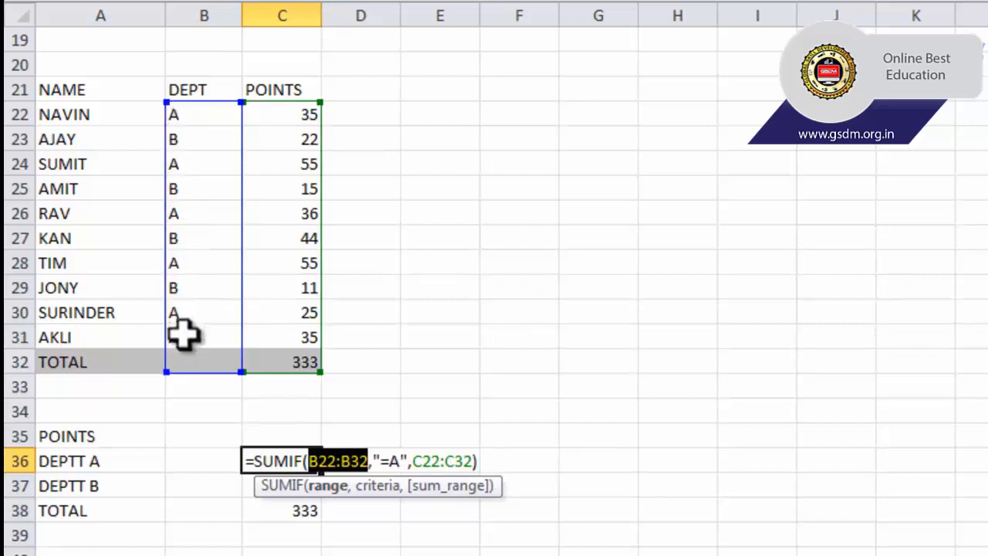
pyautogui.click(388, 460)
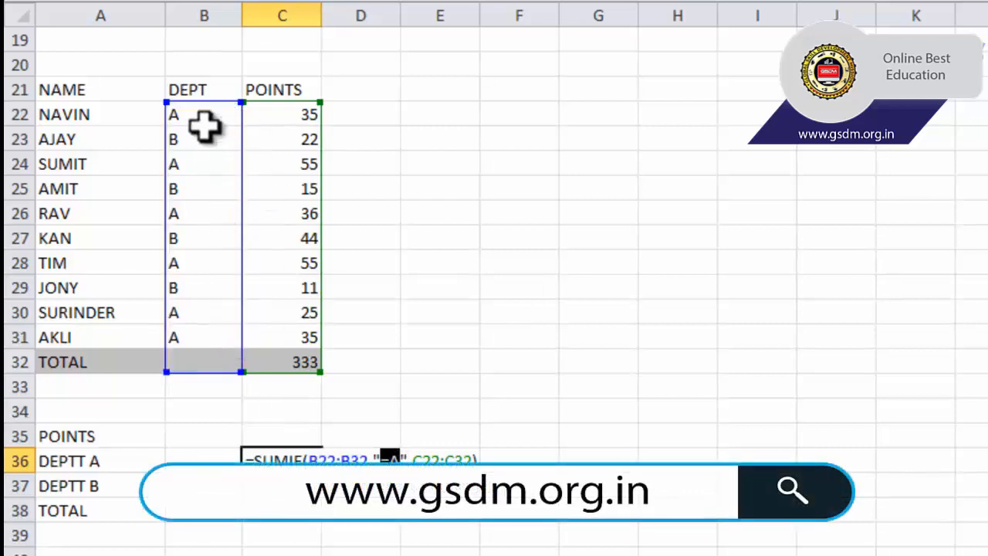
pyautogui.moveTo(406, 461); pyautogui.dragTo(463, 462)
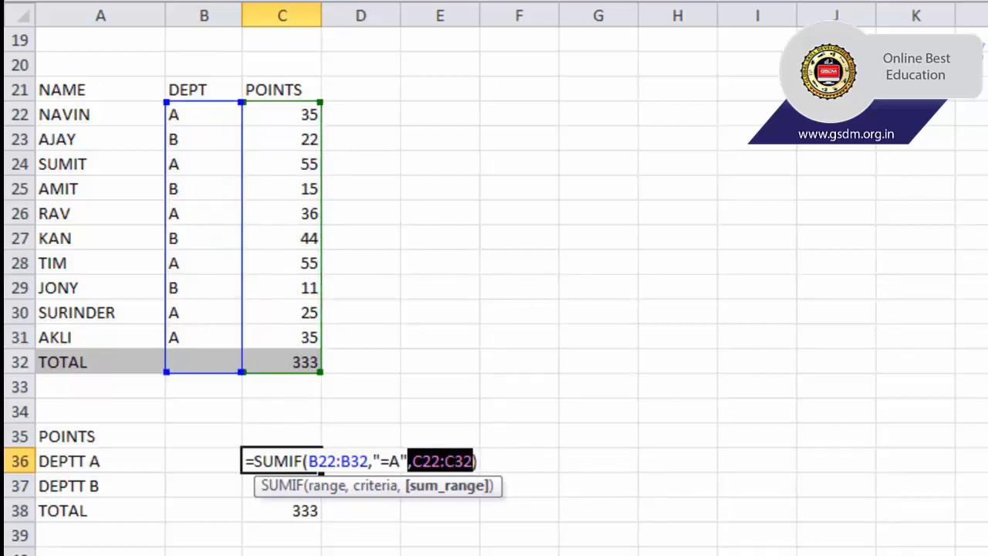
pyautogui.press('Return')
# Inspect the DEPTT B SUMIF formula in C37, going through its criteria "=B" and sum range C22:C33.
pyautogui.scroll(-1, 415, 543)
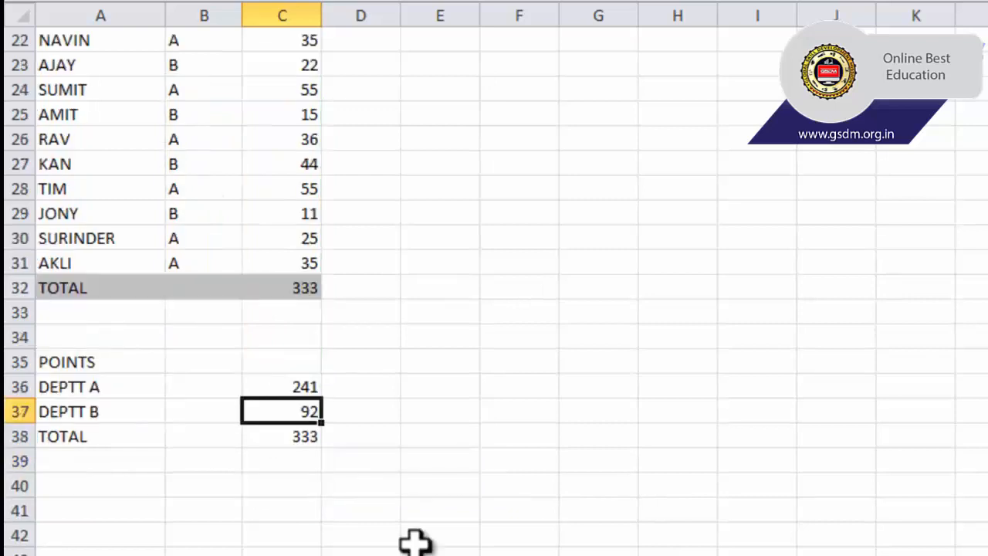
pyautogui.scroll(1, 381, 499)
pyautogui.press('F2')
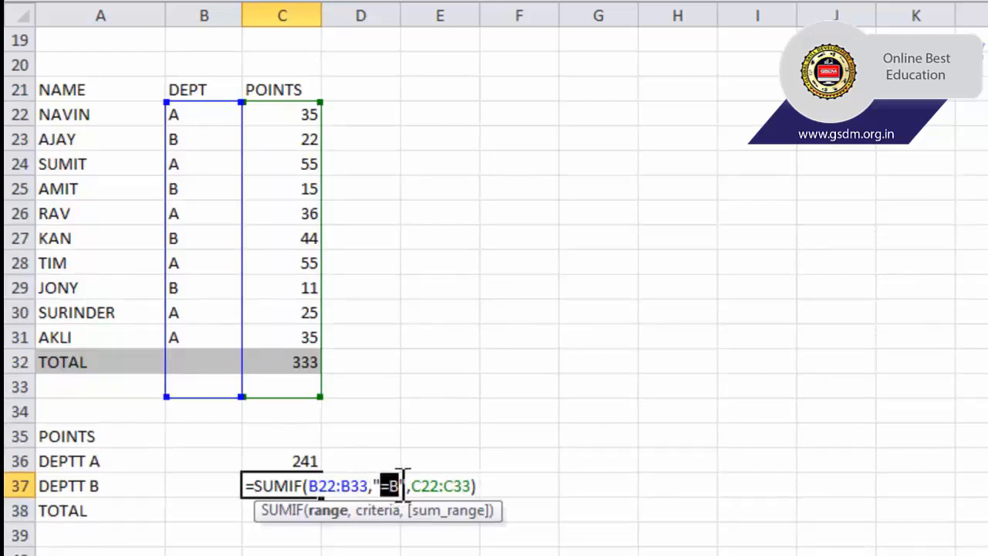
pyautogui.moveTo(414, 485); pyautogui.dragTo(451, 494)
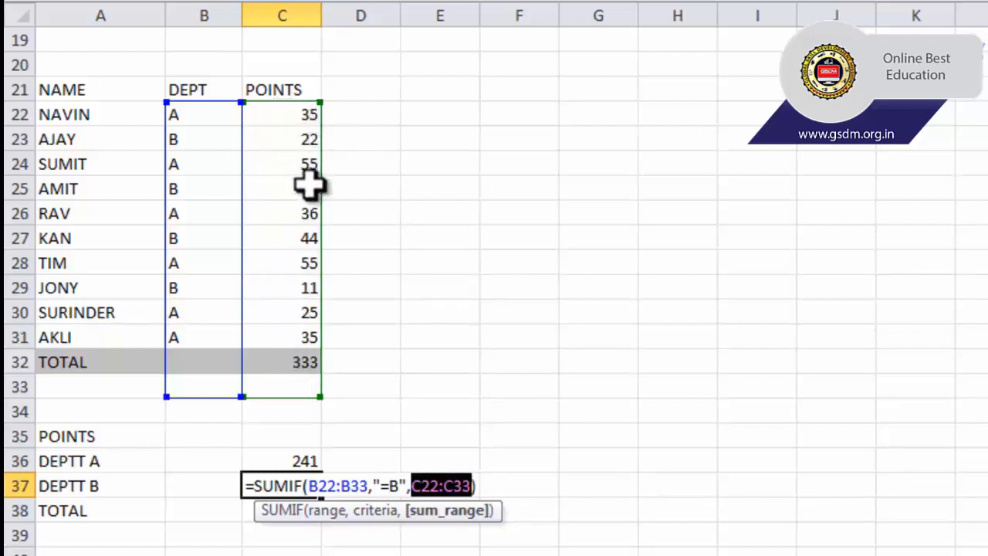
pyautogui.press('Return')
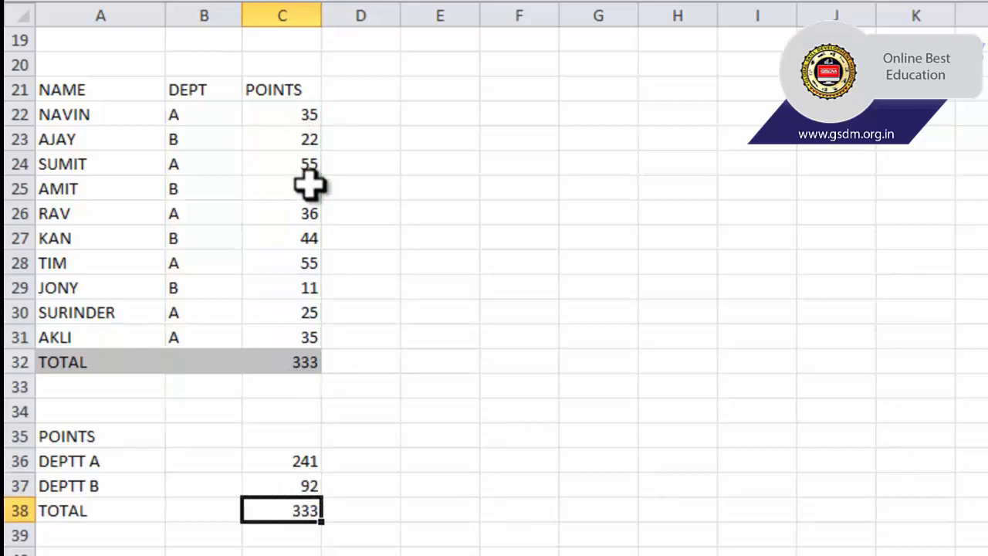
pyautogui.click(294, 488)
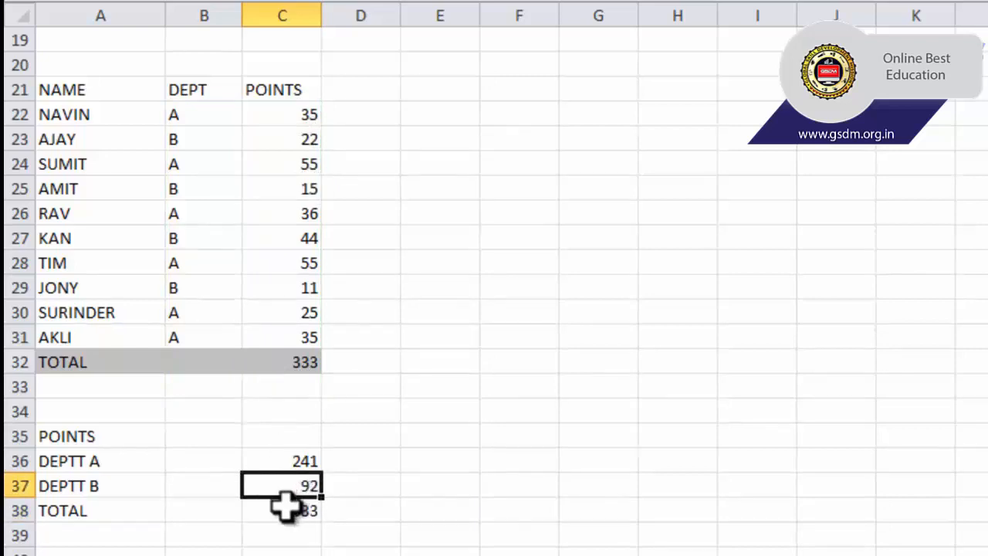
pyautogui.scroll(6, 403, 494)
pyautogui.scroll(-7, 404, 487)
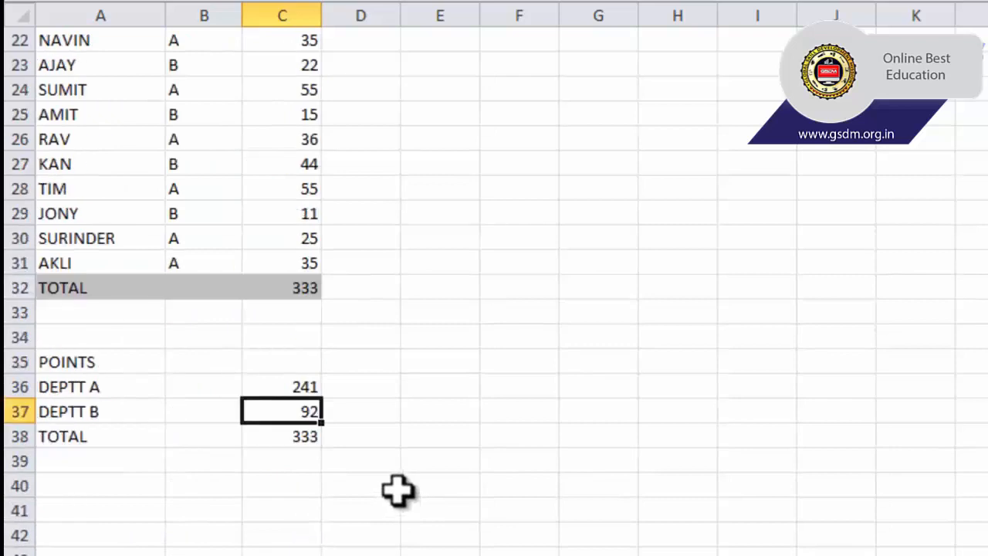
pyautogui.scroll(2, 485, 477)
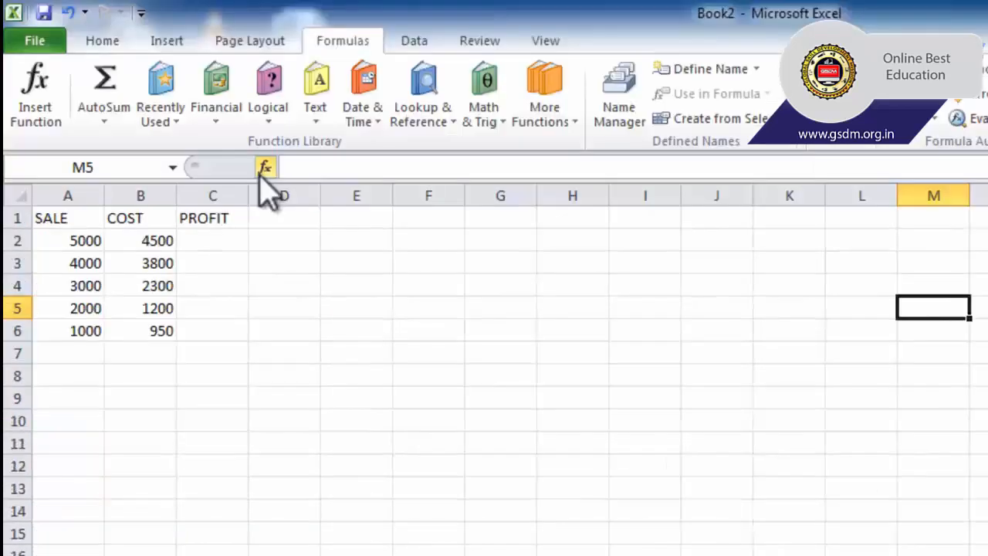
# Browse the additional function categories, viewing the Statistical and Cube function lists, and close them without inserting a function.
pyautogui.click(581, 123)
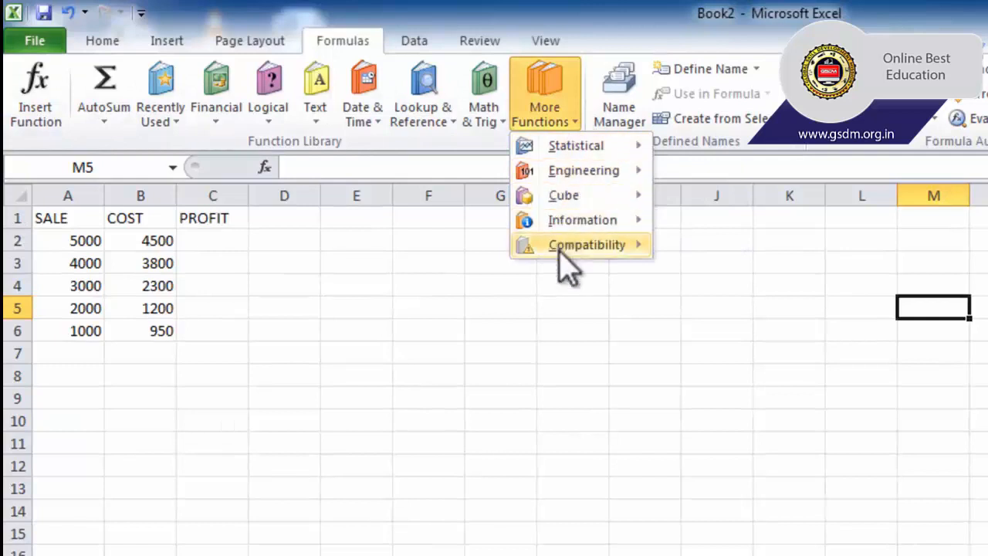
pyautogui.moveTo(569, 165)
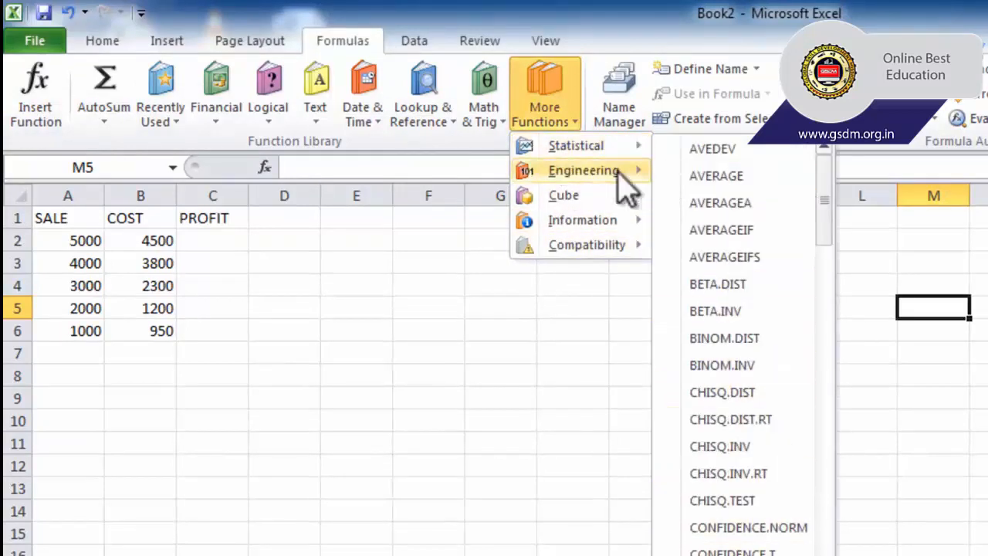
pyautogui.moveTo(618, 172)
pyautogui.moveTo(540, 195)
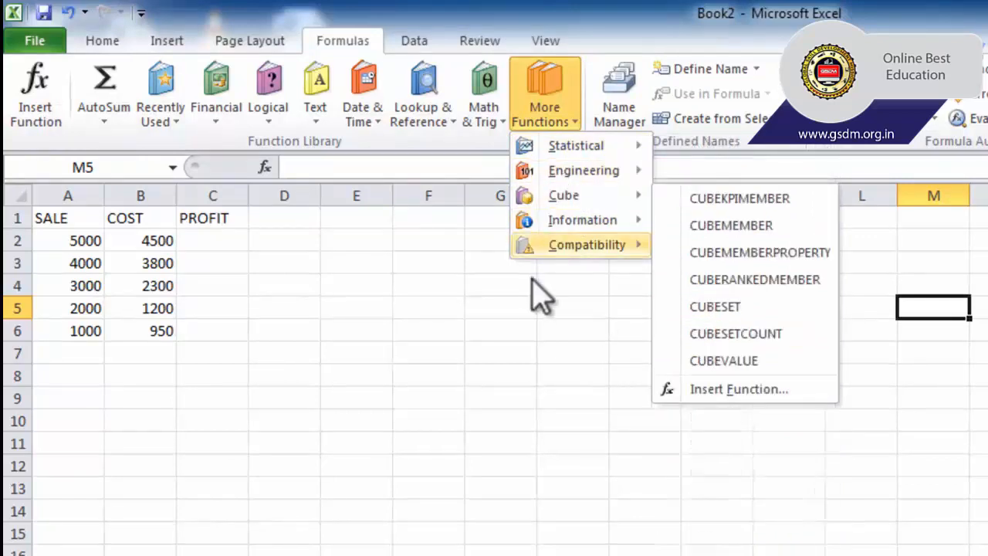
pyautogui.click(494, 402)
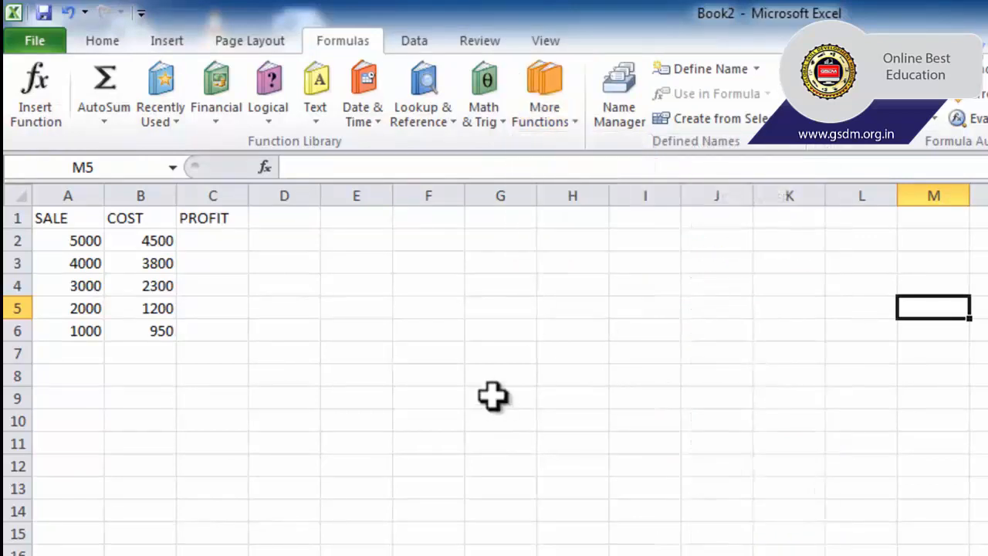